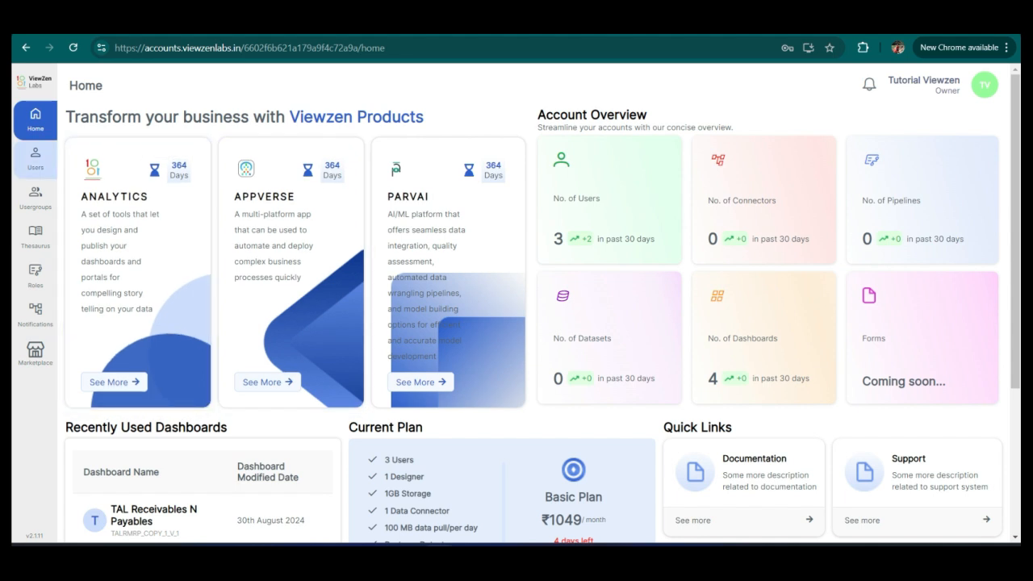
# Open the Test User DEMO Viewzen profile from the users list, then return to the users list.
pyautogui.click(35, 158)
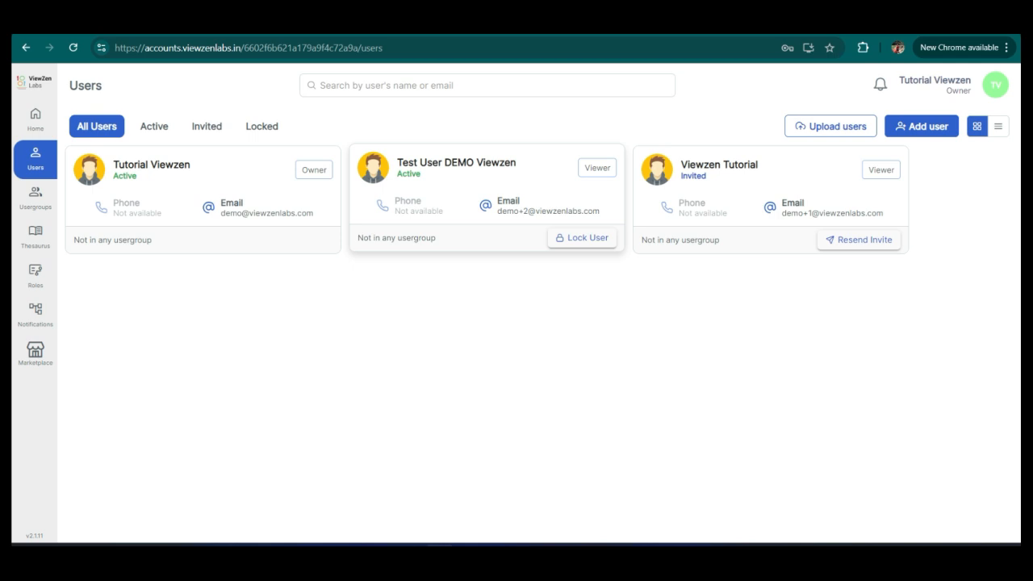
pyautogui.click(456, 163)
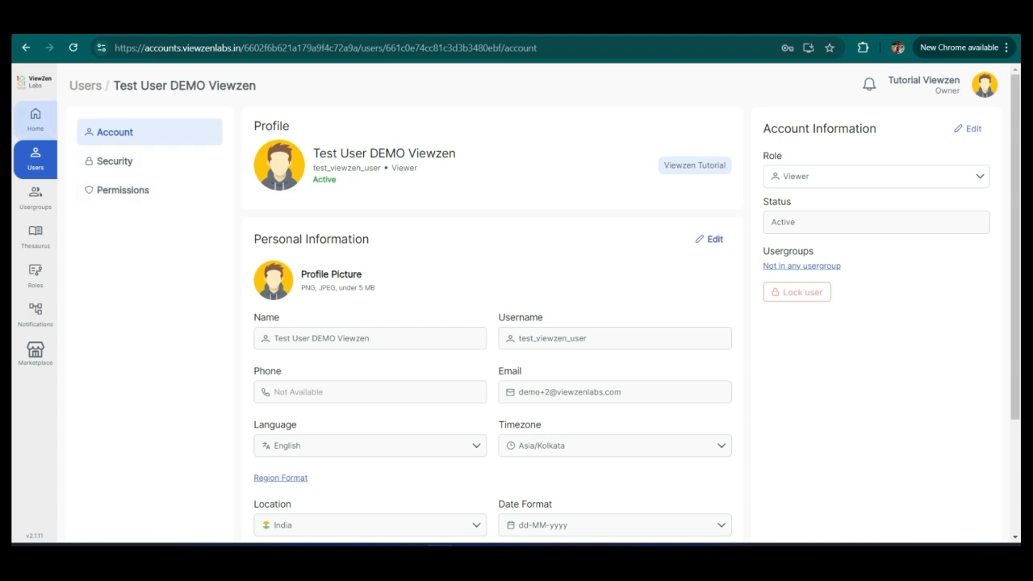
pyautogui.click(35, 159)
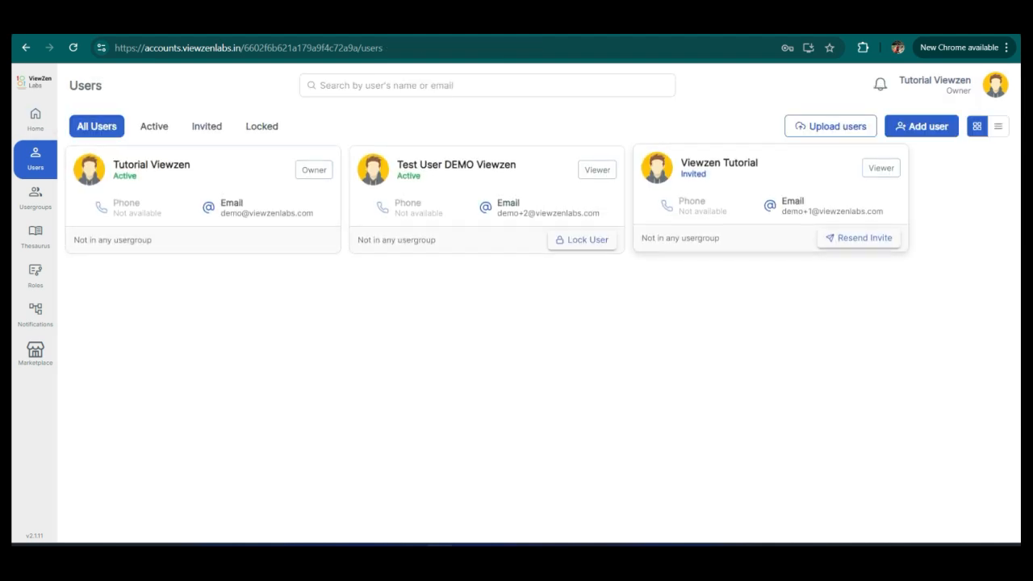
# Open the Add User form and review its role options, then close it without inviting anyone.
pyautogui.click(922, 126)
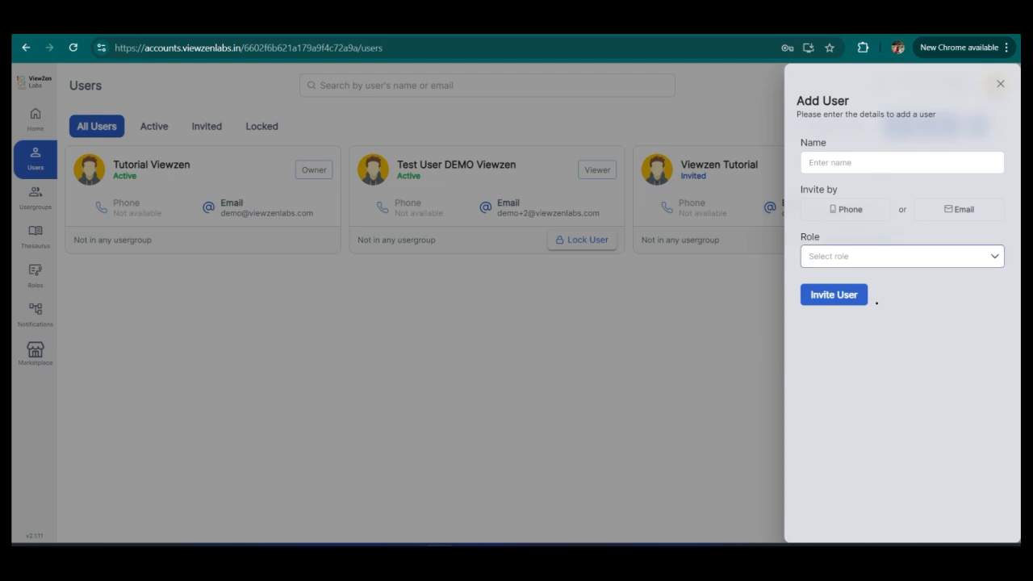
pyautogui.click(901, 256)
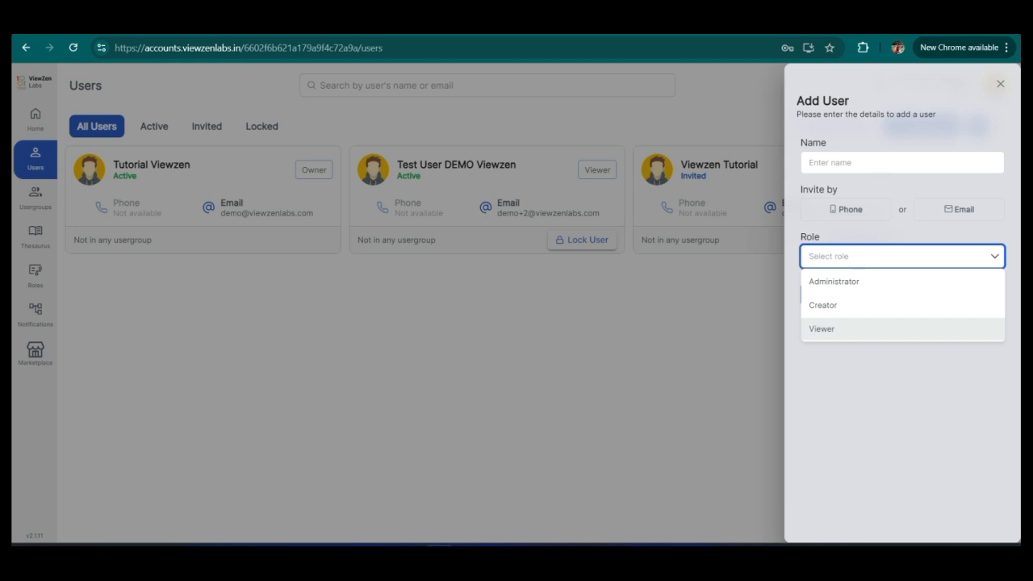
pyautogui.click(896, 379)
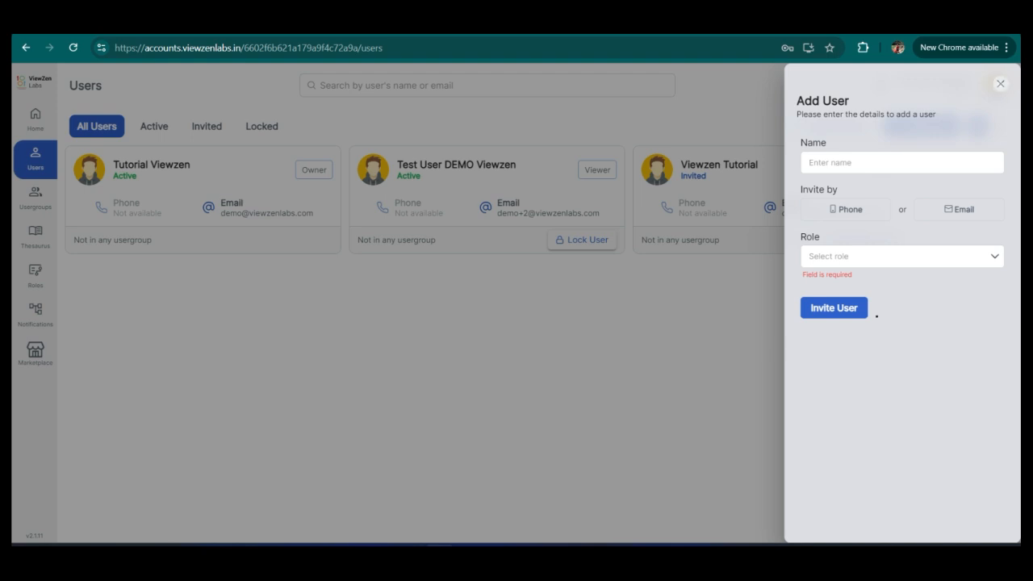
pyautogui.click(1000, 83)
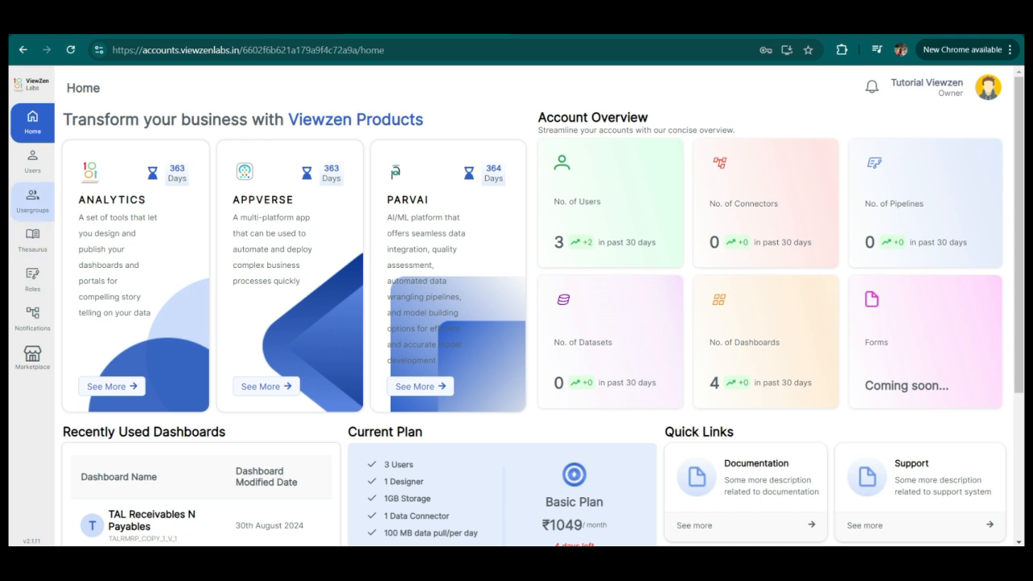
# Open the TEST usergroup's details page from the usergroups list, then return to the list.
pyautogui.click(32, 200)
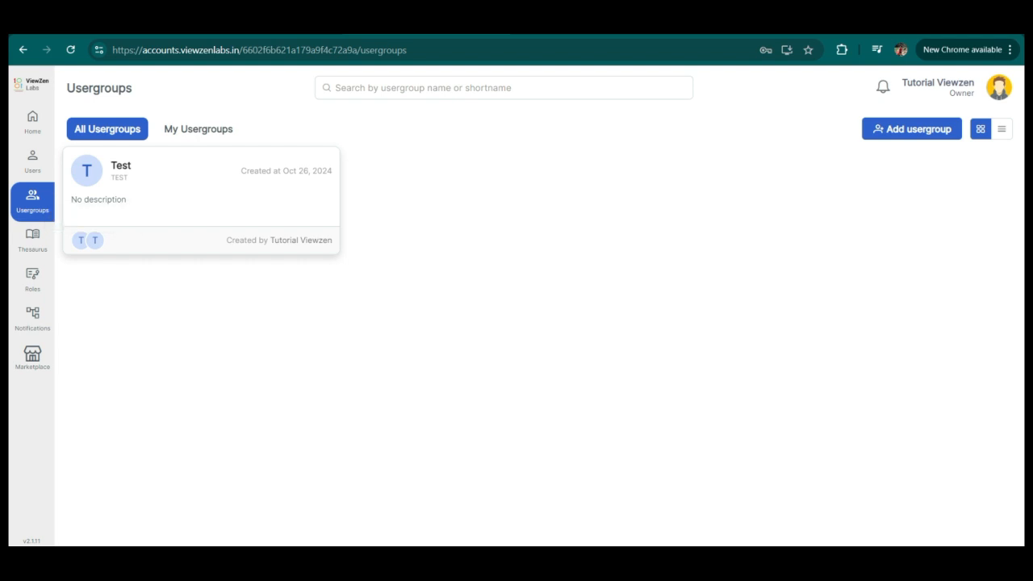
pyautogui.click(201, 201)
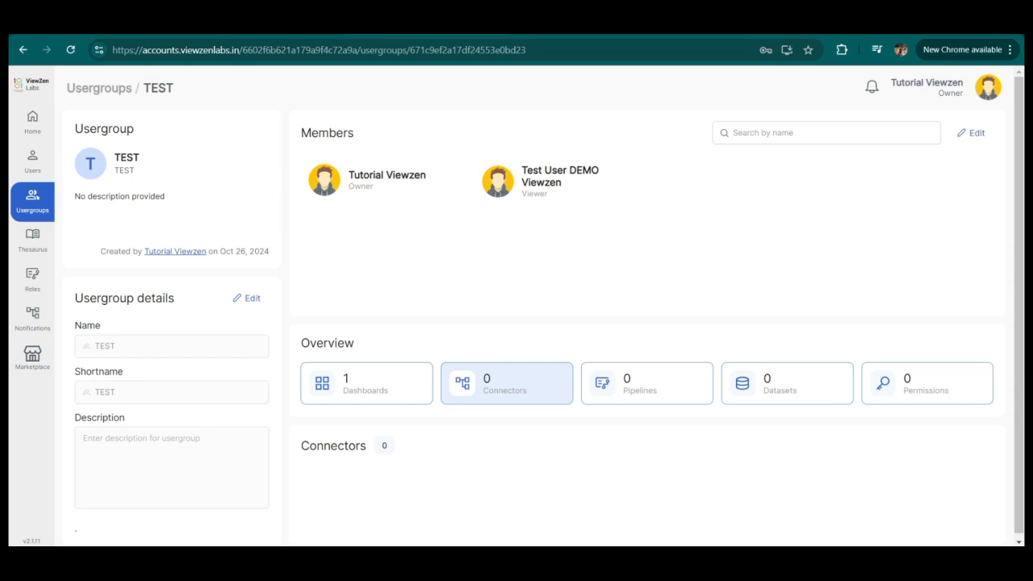
pyautogui.click(32, 201)
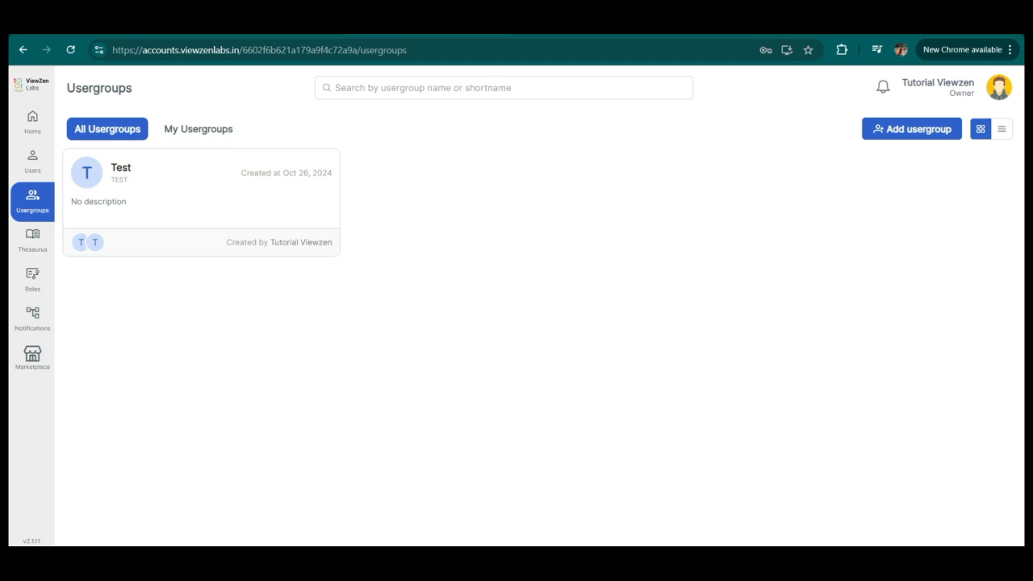
# Review the Add Usergroup form fields and member options, then close it without creating a group.
pyautogui.click(912, 129)
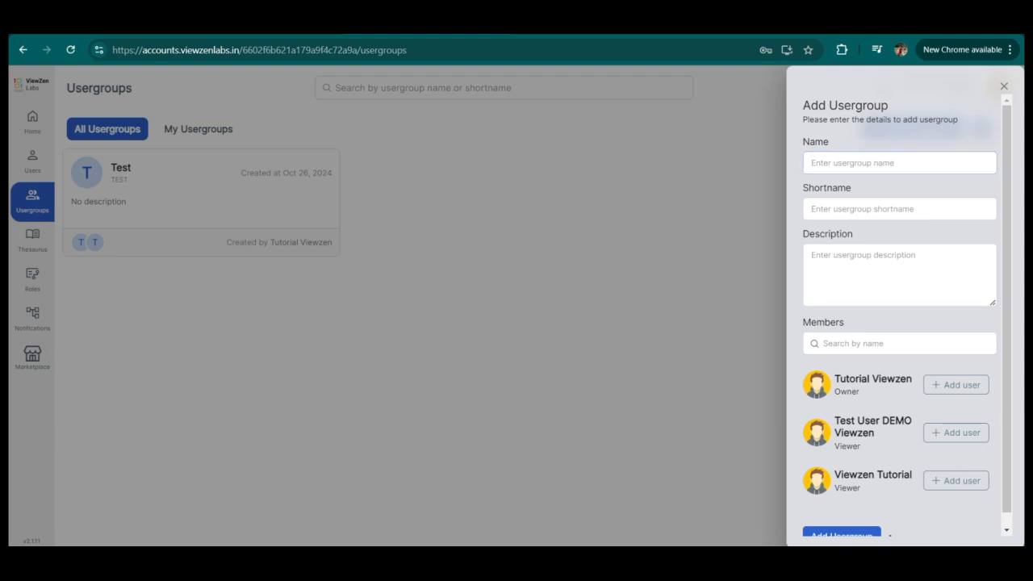
pyautogui.moveTo(803, 142); pyautogui.dragTo(828, 141)
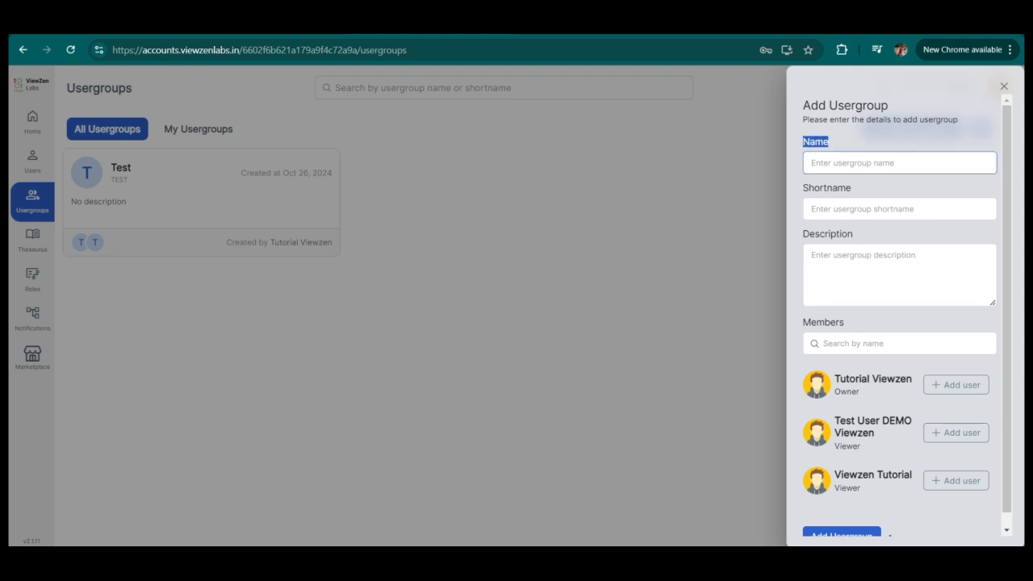
pyautogui.moveTo(803, 188); pyautogui.dragTo(851, 187)
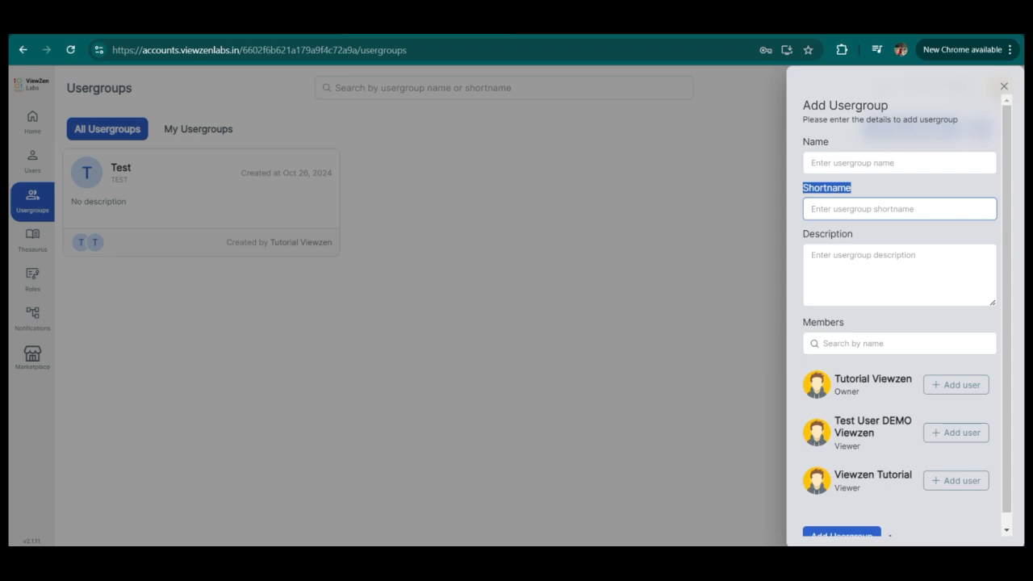
pyautogui.moveTo(803, 233); pyautogui.dragTo(853, 233)
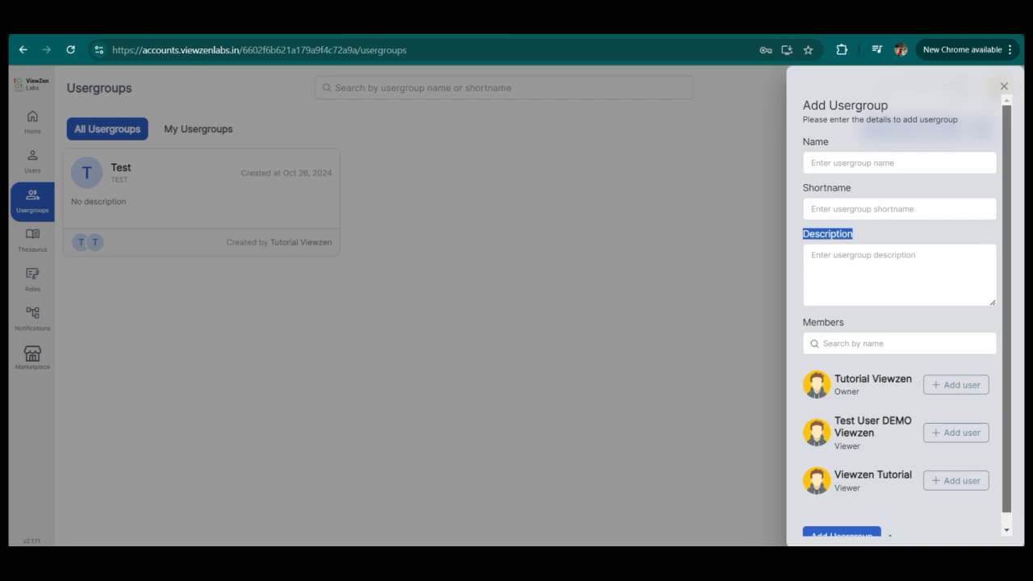
pyautogui.scroll(-1, 853, 234)
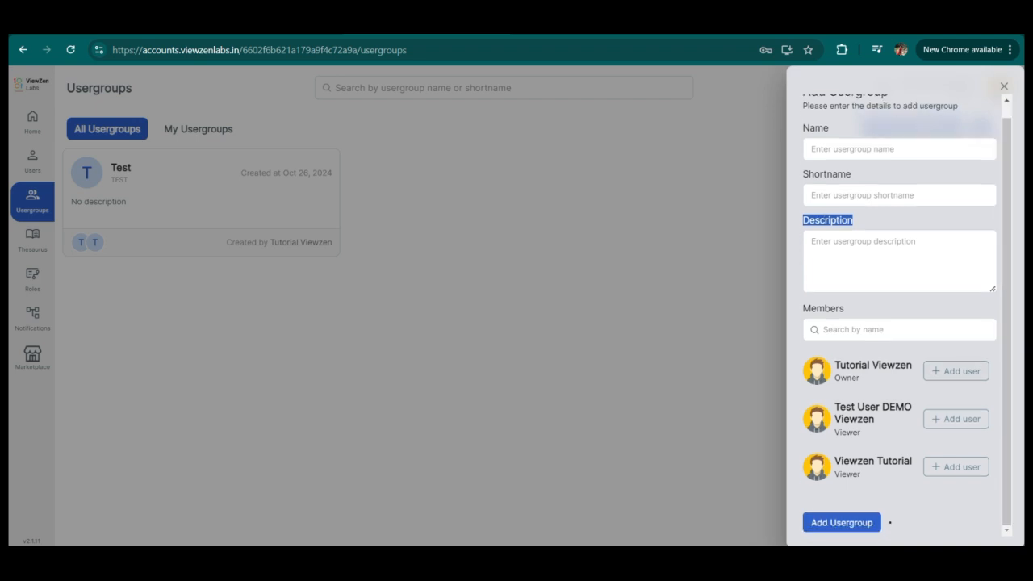
pyautogui.click(956, 371)
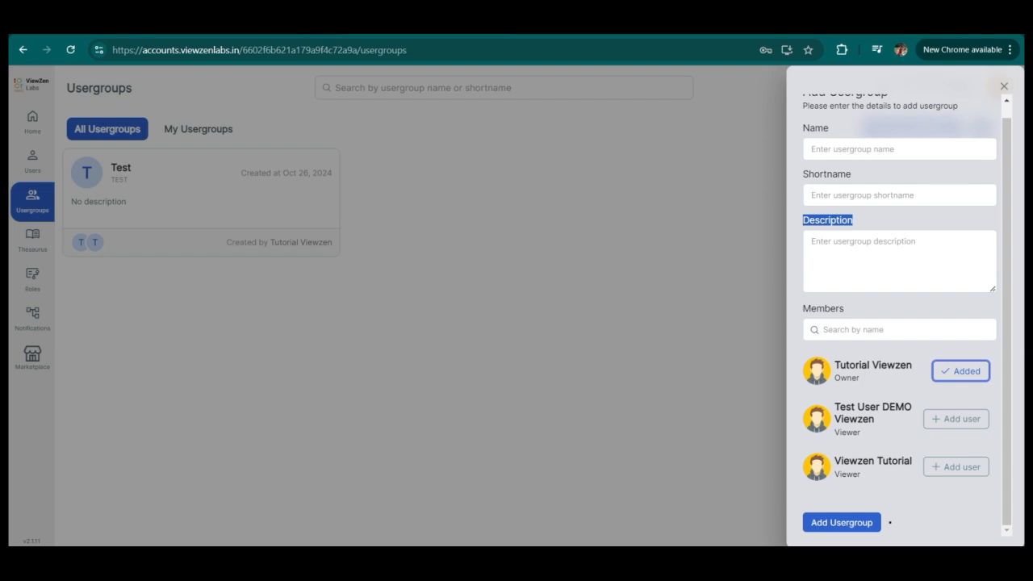
pyautogui.click(956, 370)
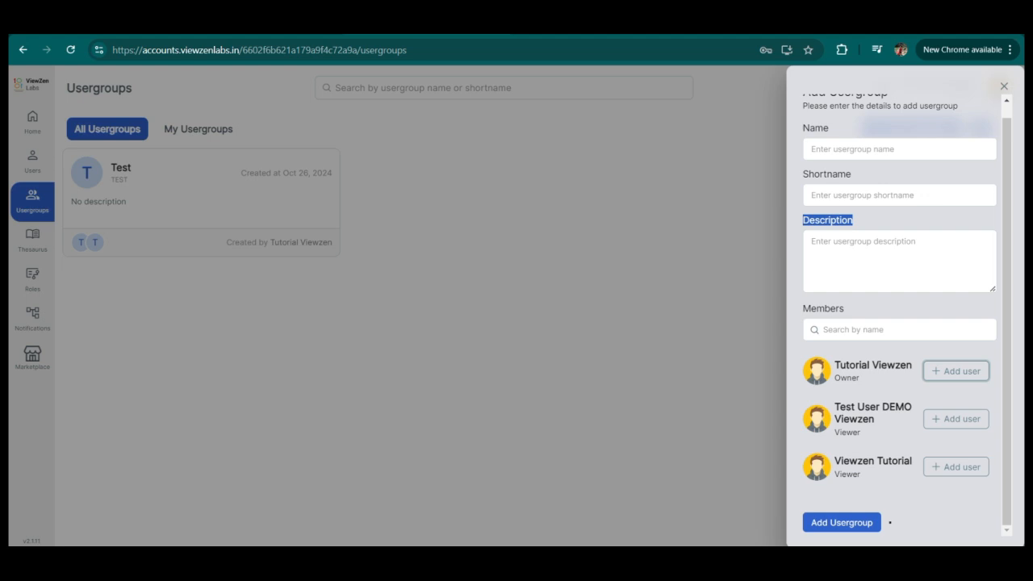
pyautogui.click(1004, 86)
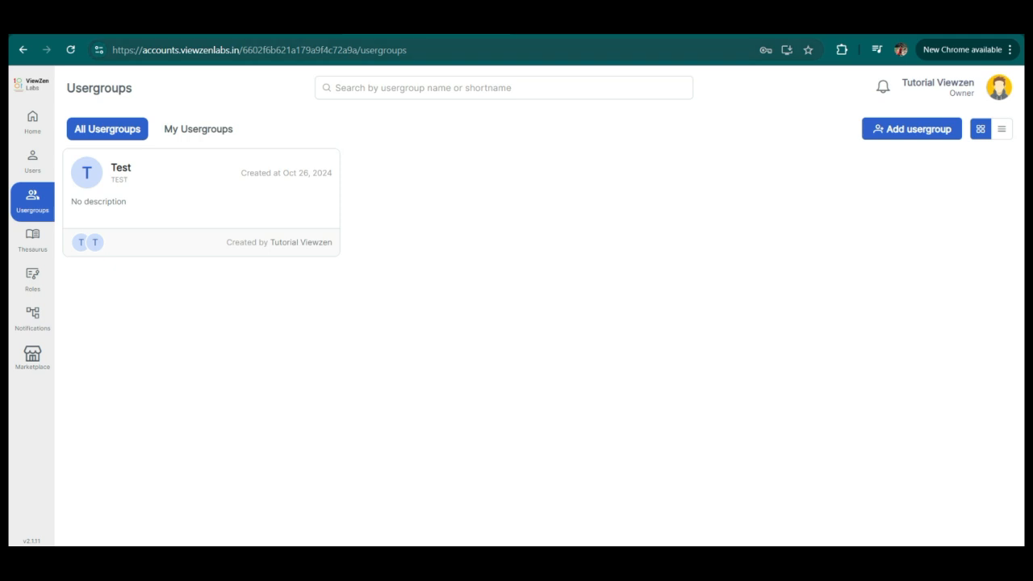
# Open the TEST usergroup's details for editing and save them unchanged, then reopen editing and cancel.
pyautogui.click(200, 200)
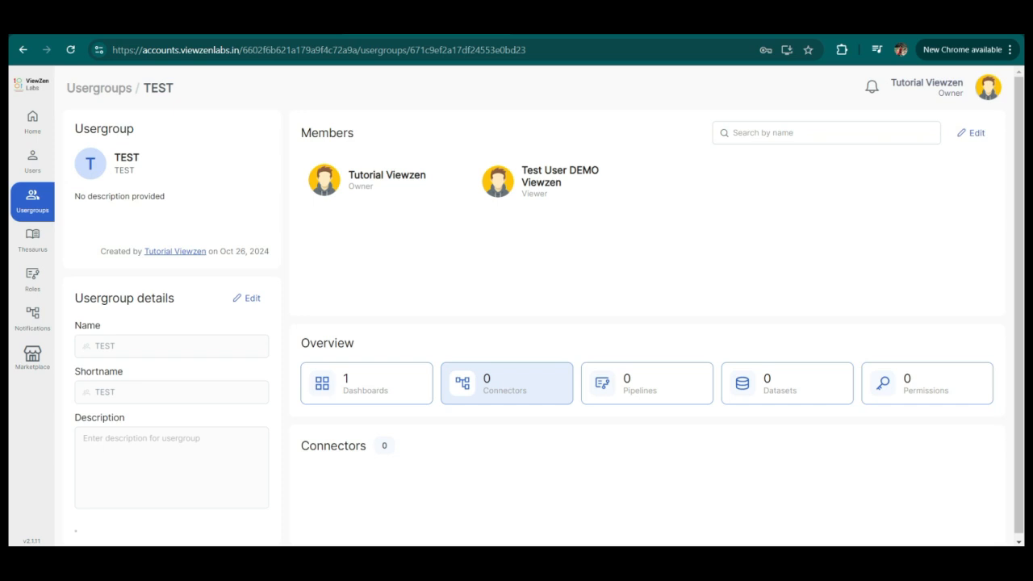
pyautogui.click(247, 298)
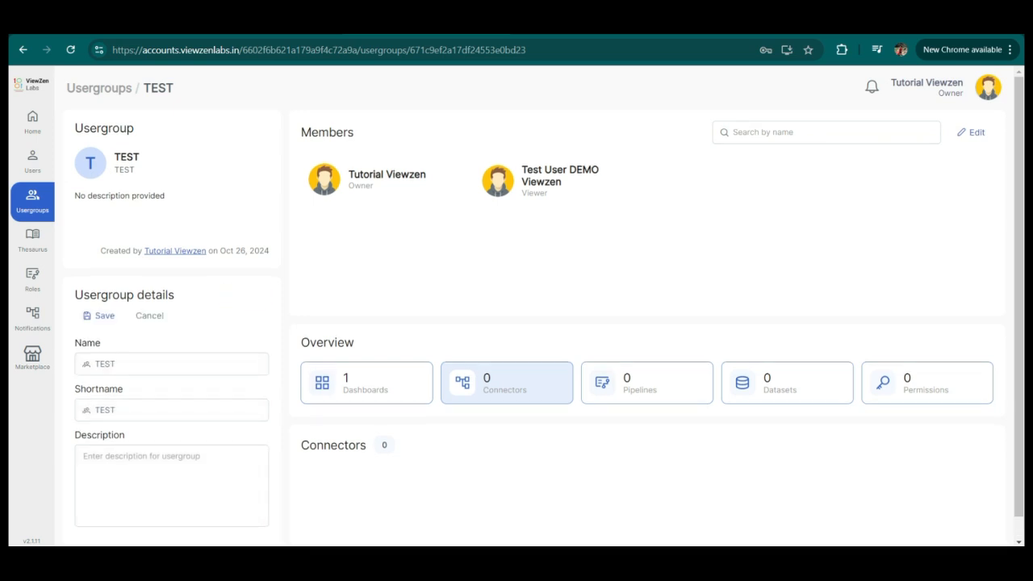
pyautogui.scroll(-1, 234, 342)
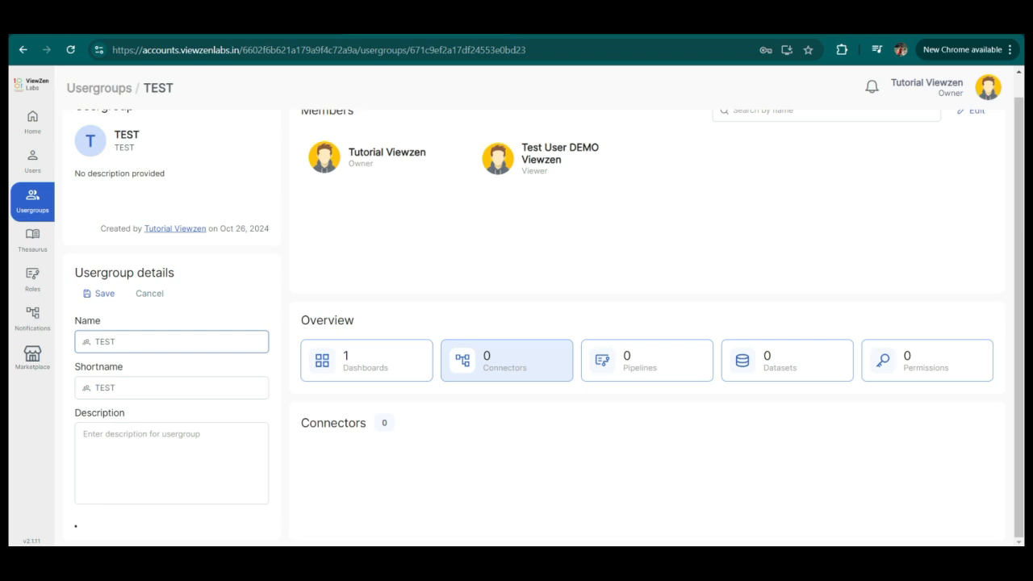
pyautogui.click(179, 342)
pyautogui.click(179, 388)
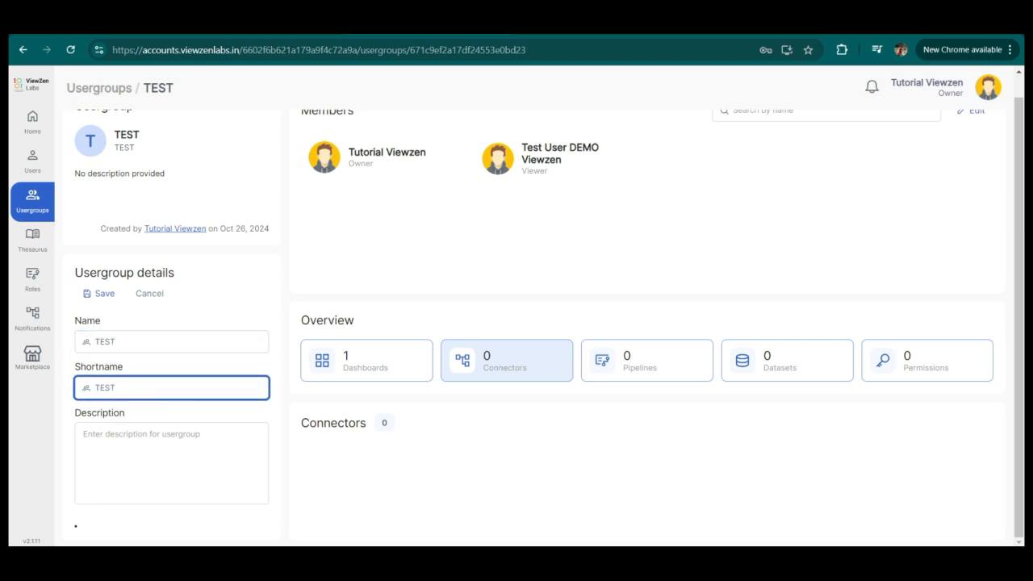
pyautogui.click(174, 458)
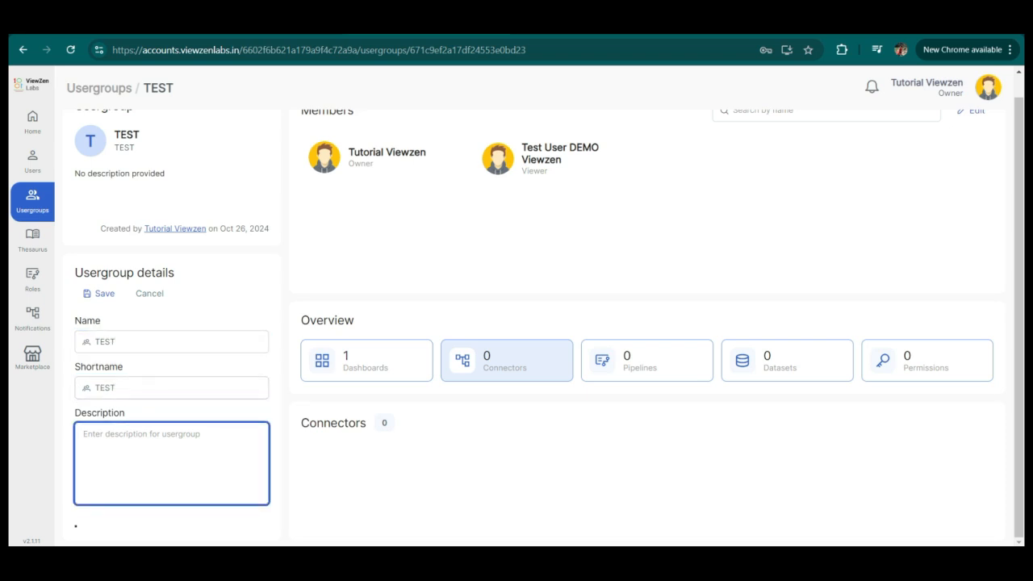
pyautogui.click(98, 293)
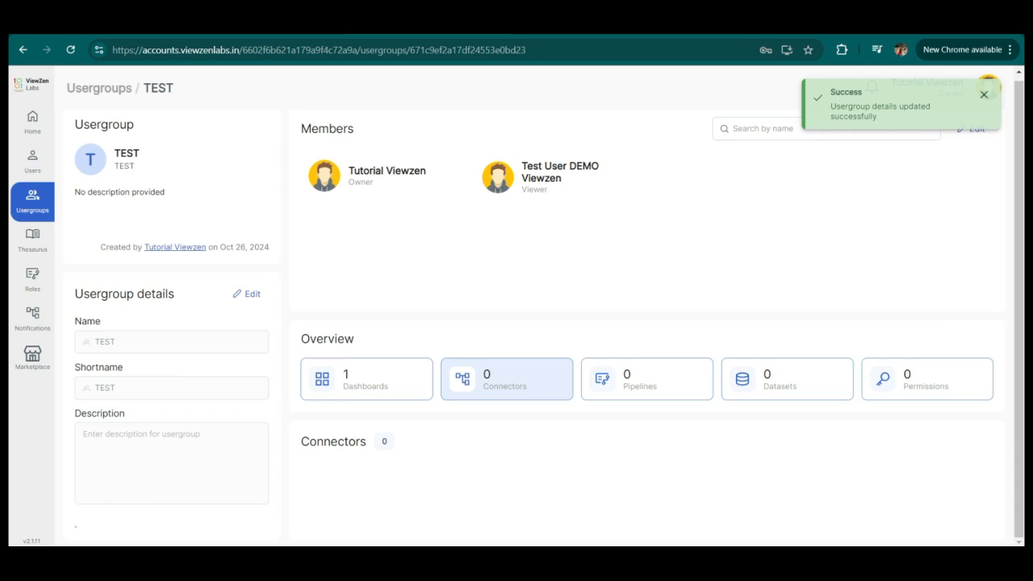
pyautogui.click(246, 294)
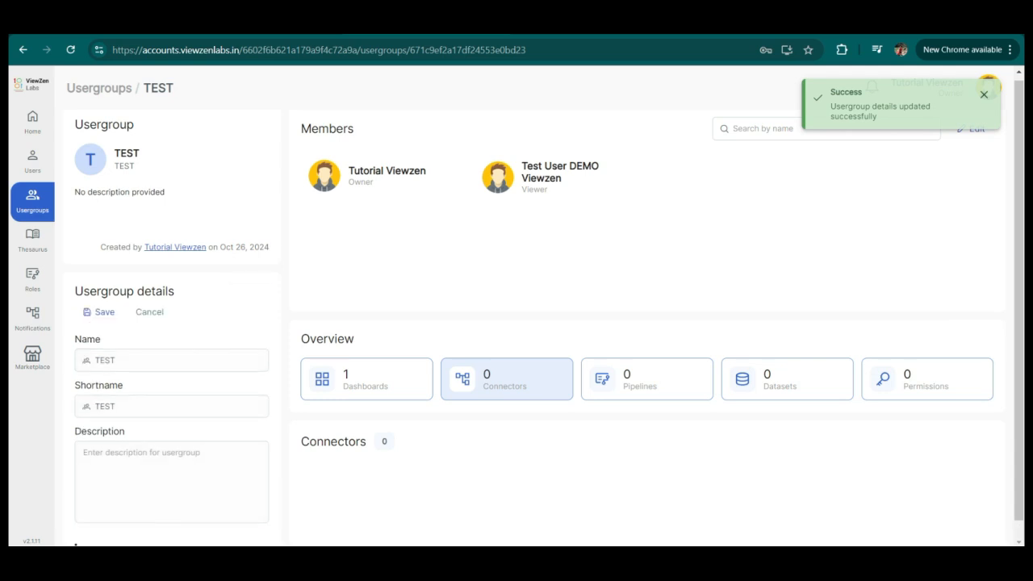
pyautogui.click(150, 312)
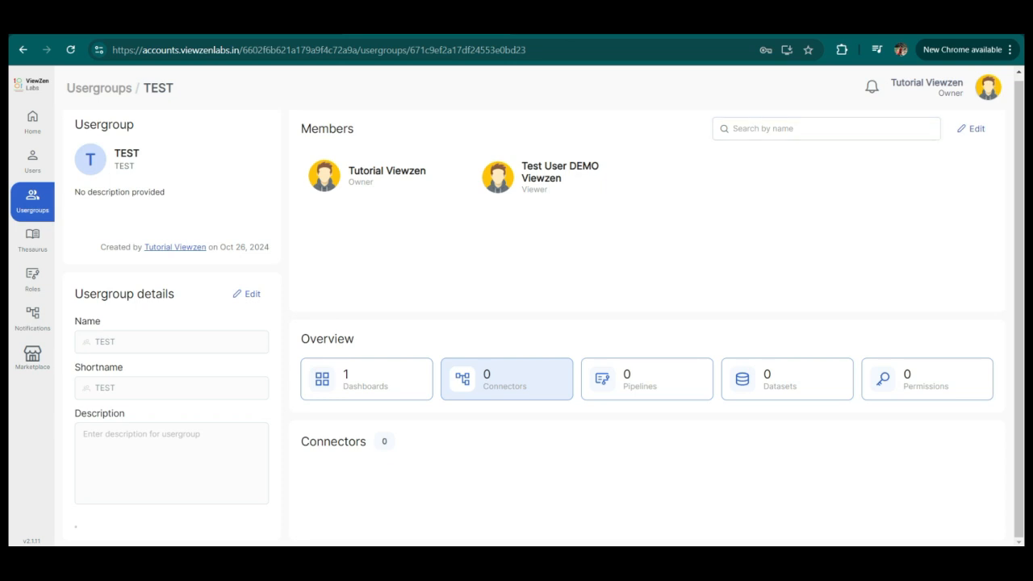
# Remove Test User DEMO Viewzen from the TEST usergroup's members and save the change.
pyautogui.click(971, 129)
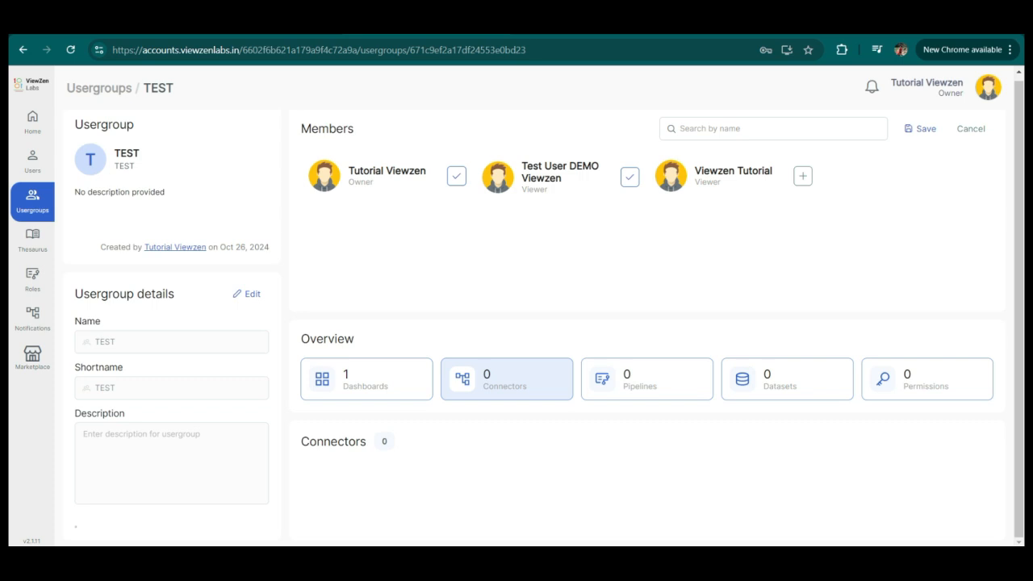
pyautogui.click(630, 177)
pyautogui.click(920, 128)
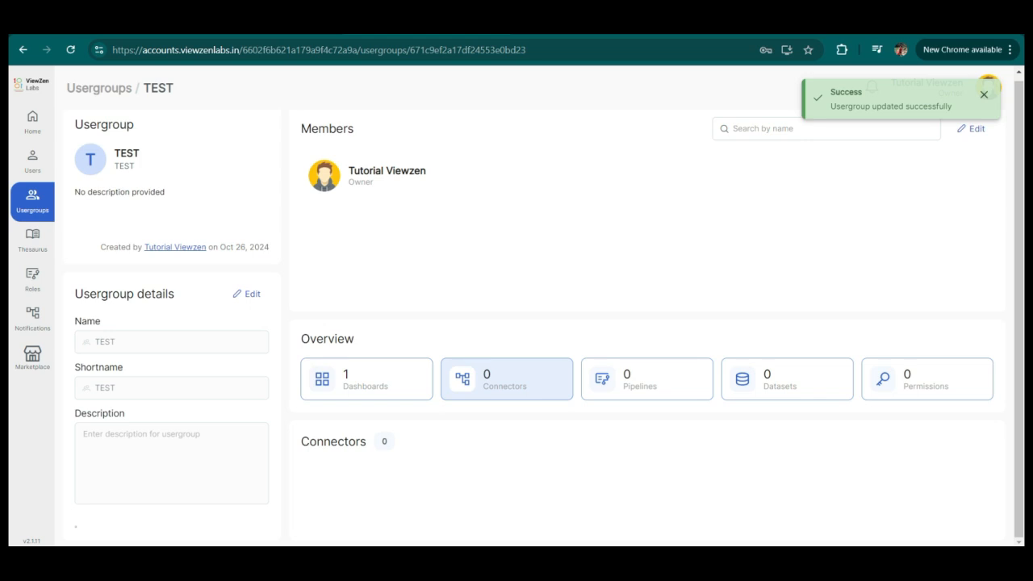
# Edit the TEST usergroup's members again, adding Test User DEMO Viewzen and Viewzen Tutorial.
pyautogui.click(971, 128)
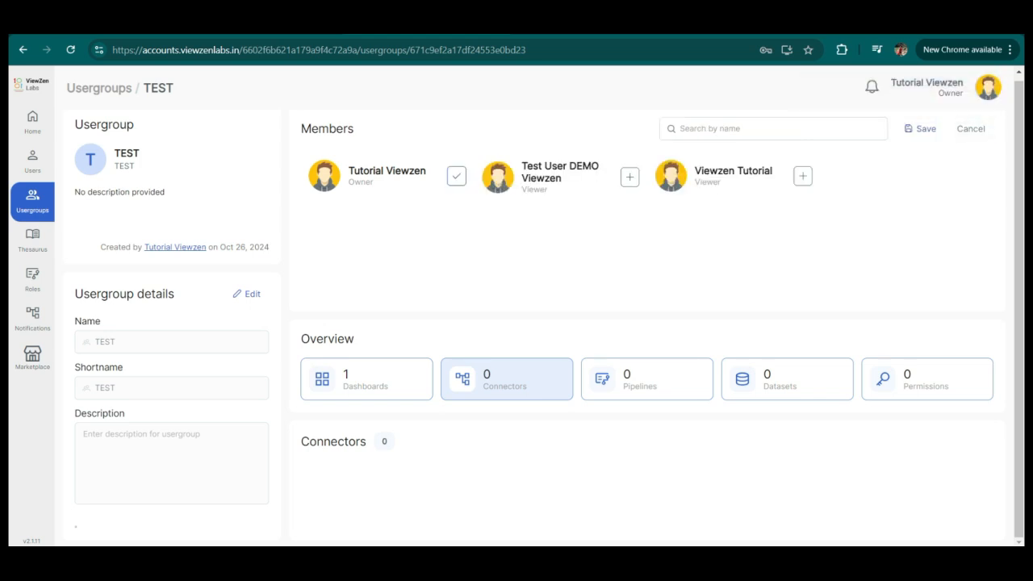
pyautogui.click(630, 177)
pyautogui.click(802, 176)
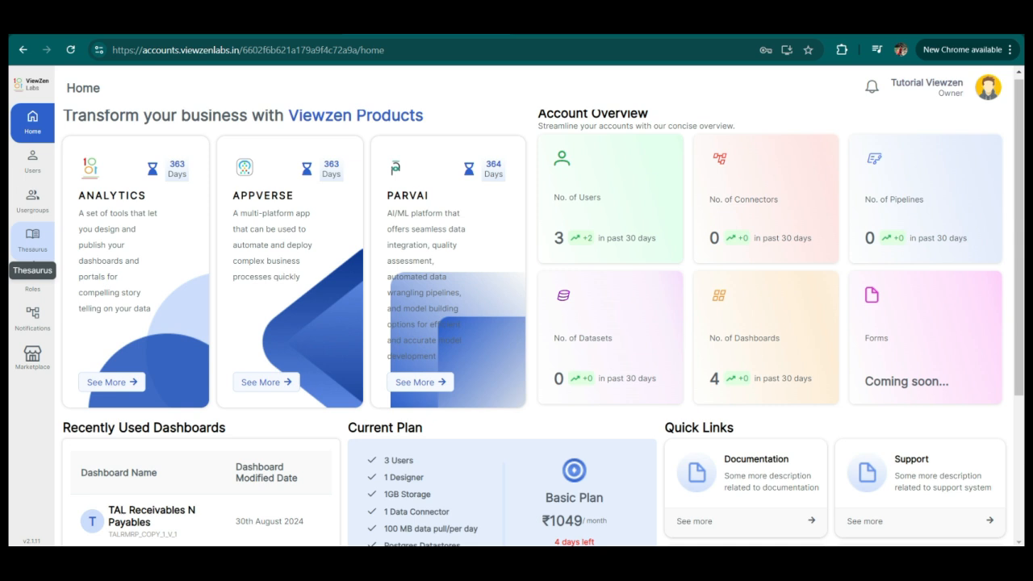
# Open the Thesaurus section and switch from its Context list to the Hierarchy view.
pyautogui.click(32, 239)
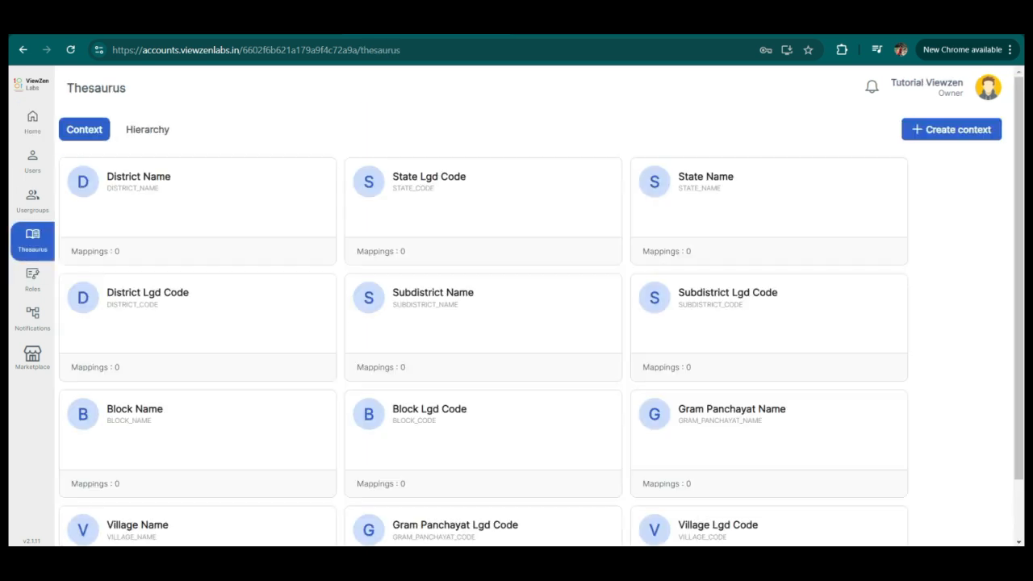
pyautogui.click(147, 129)
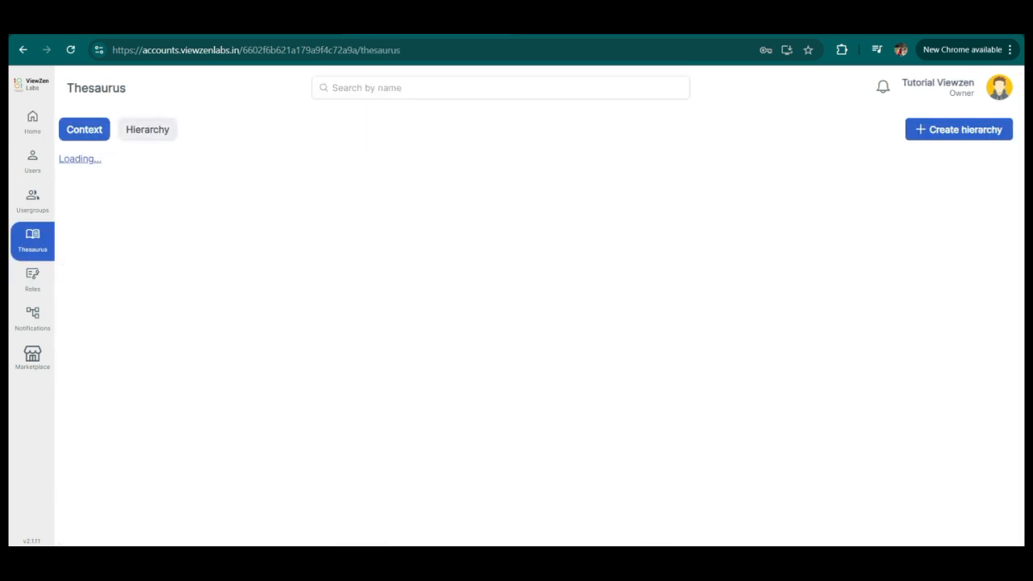
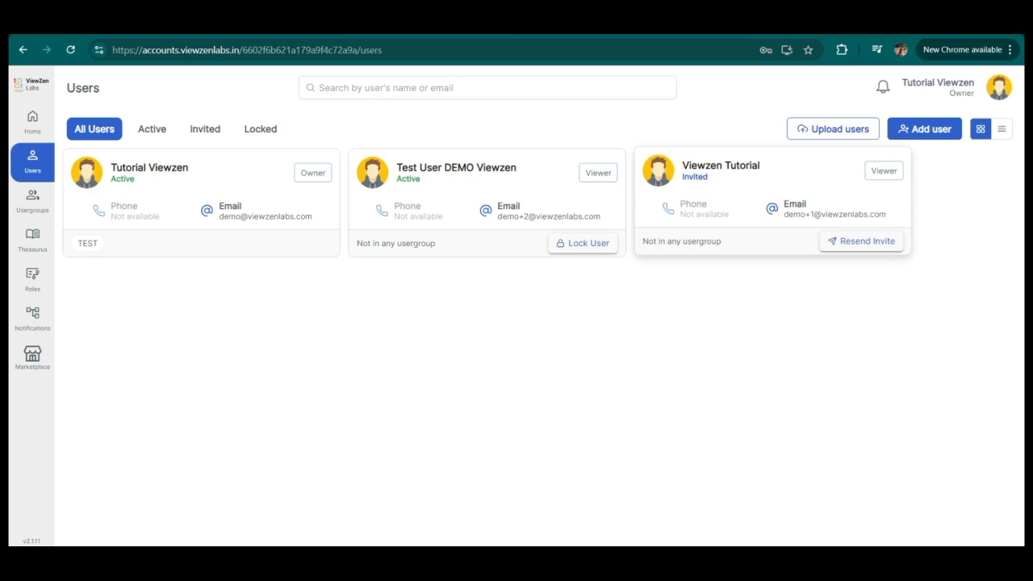
# Open Tutorial Viewzen's user profile and review its account details and permissions.
pyautogui.click(151, 167)
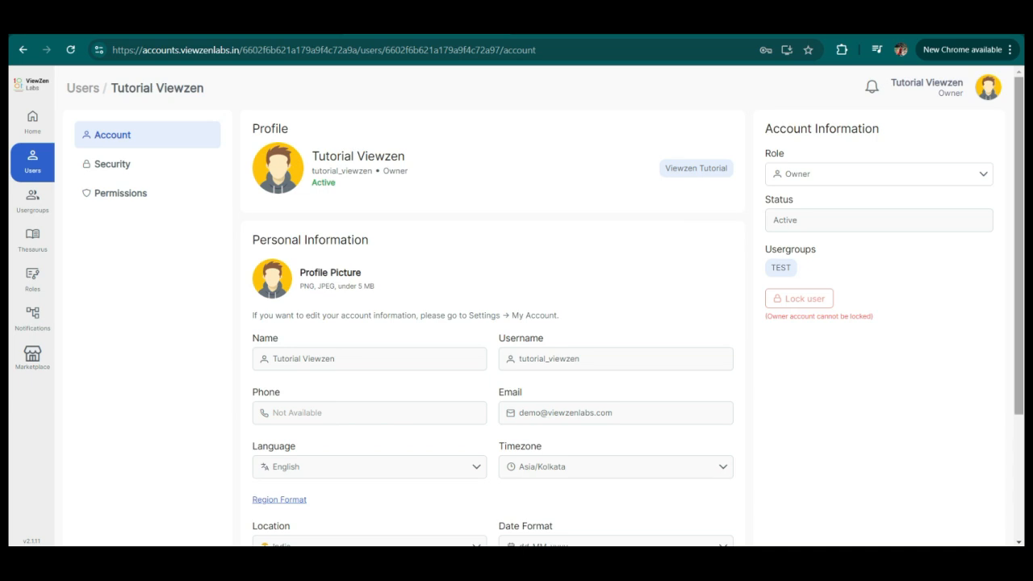
pyautogui.scroll(-2, 549, 323)
pyautogui.scroll(-1, 549, 323)
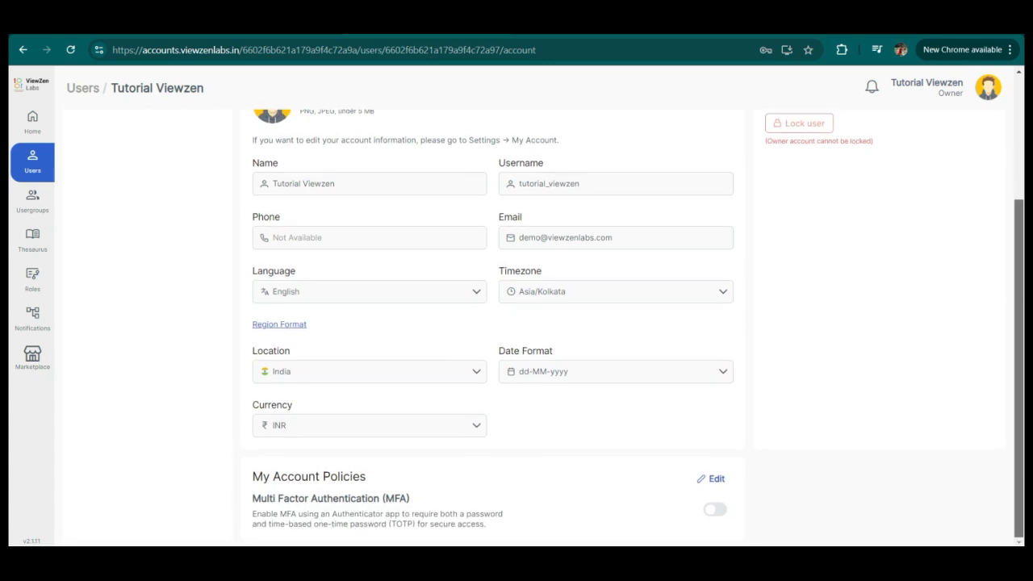
pyautogui.scroll(3, 549, 322)
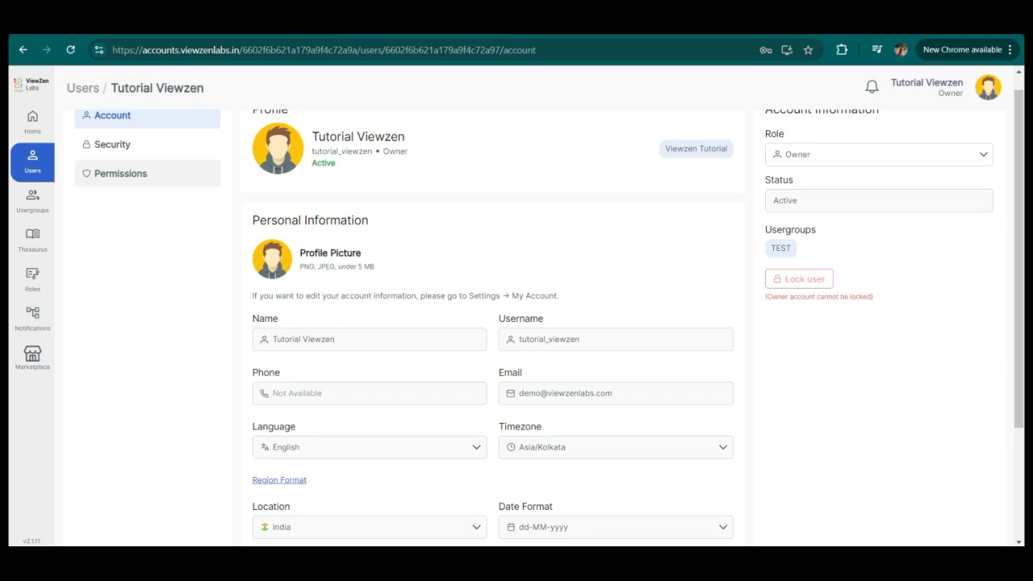
pyautogui.click(121, 172)
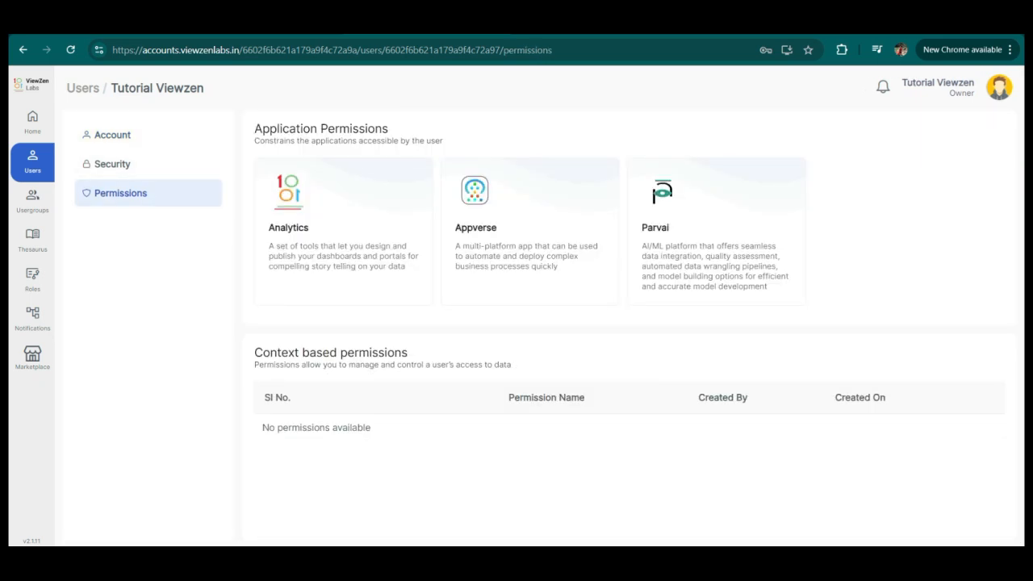
pyautogui.moveTo(254, 128); pyautogui.dragTo(388, 128)
pyautogui.moveTo(263, 352); pyautogui.dragTo(408, 352)
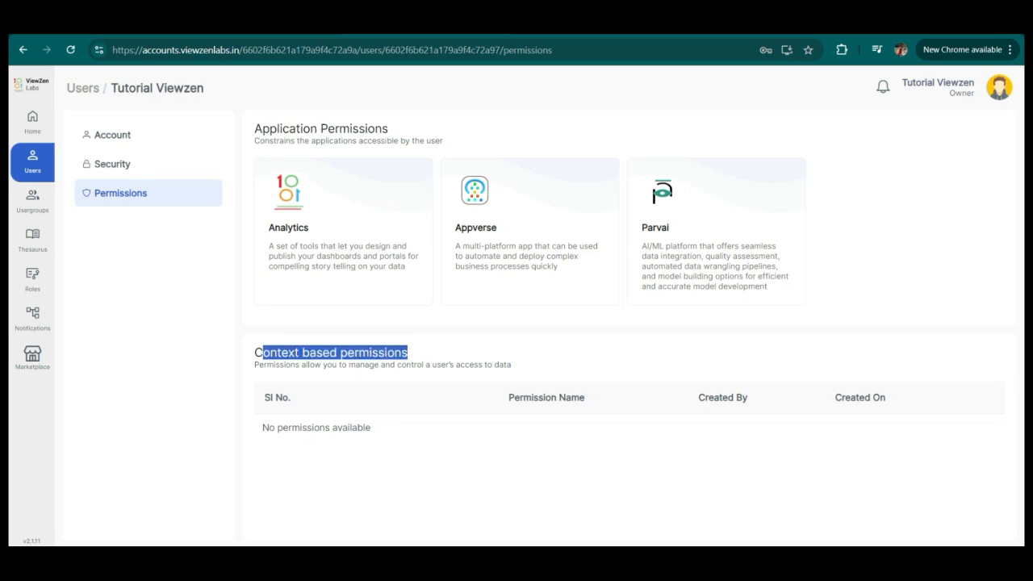
pyautogui.click(410, 353)
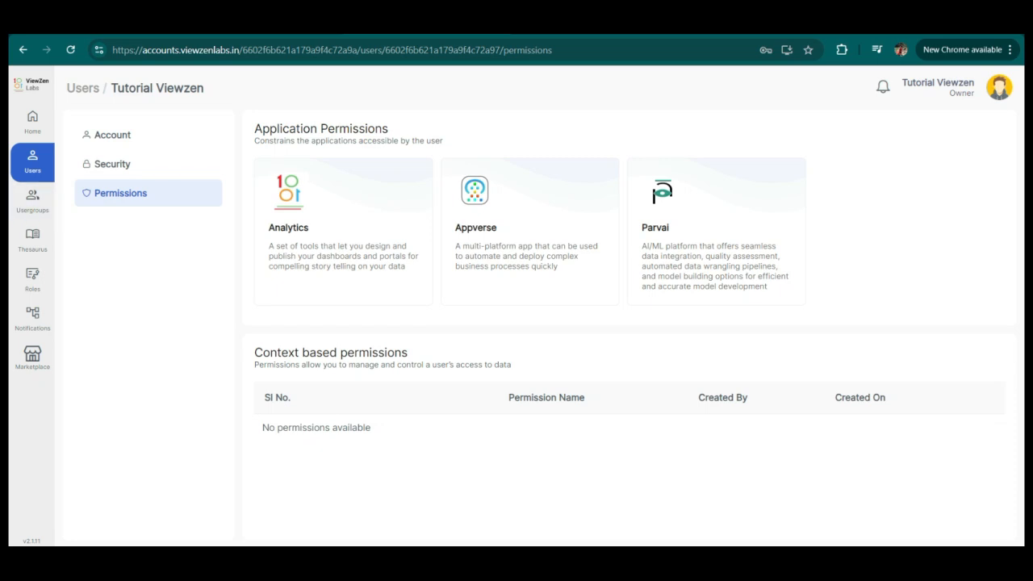
# Open Test User DEMO Viewzen's permissions and edit its application permissions to revoke Appverse access.
pyautogui.click(33, 161)
pyautogui.click(476, 184)
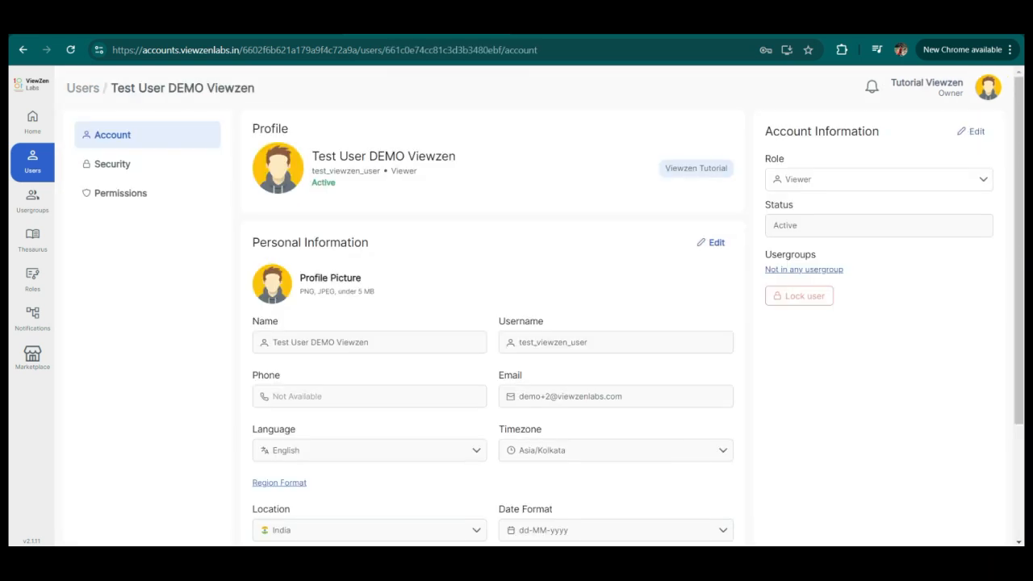
pyautogui.click(120, 193)
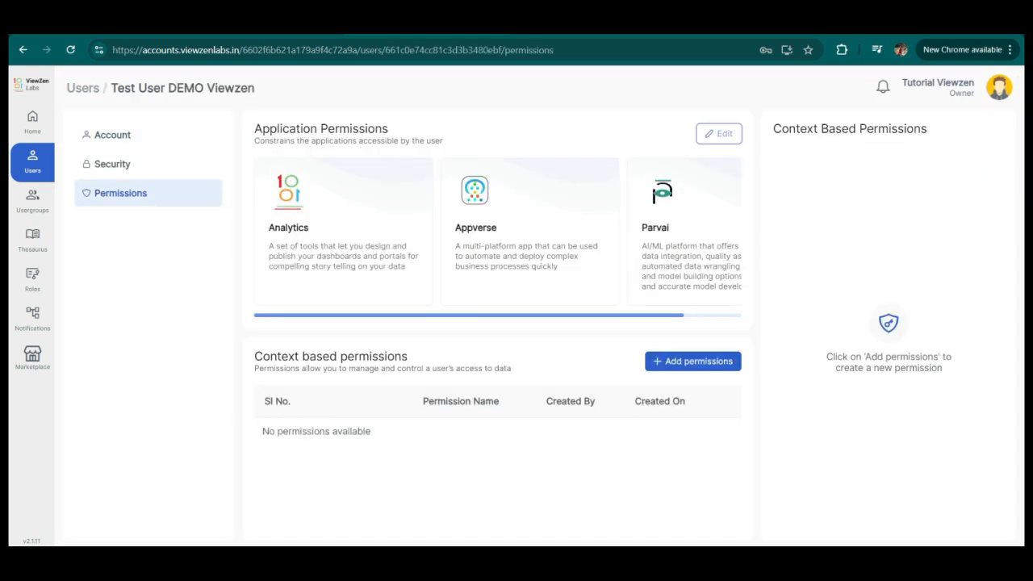
pyautogui.click(719, 134)
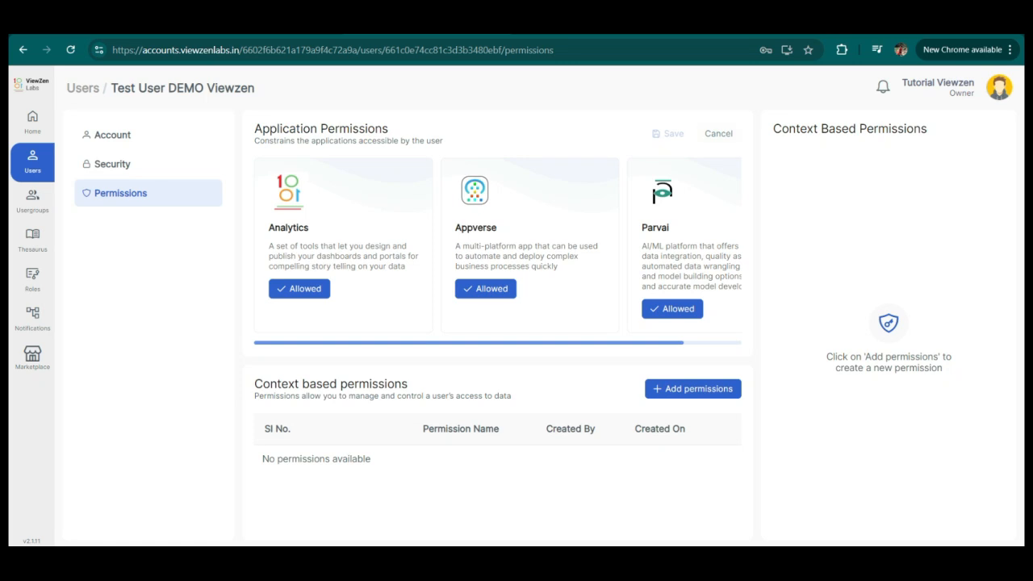
pyautogui.click(672, 309)
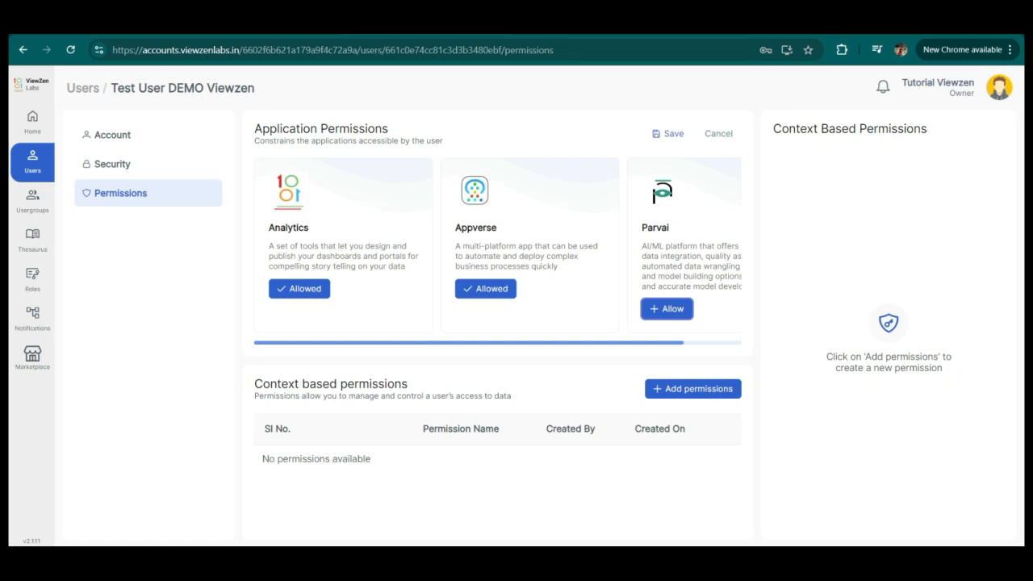
pyautogui.click(483, 289)
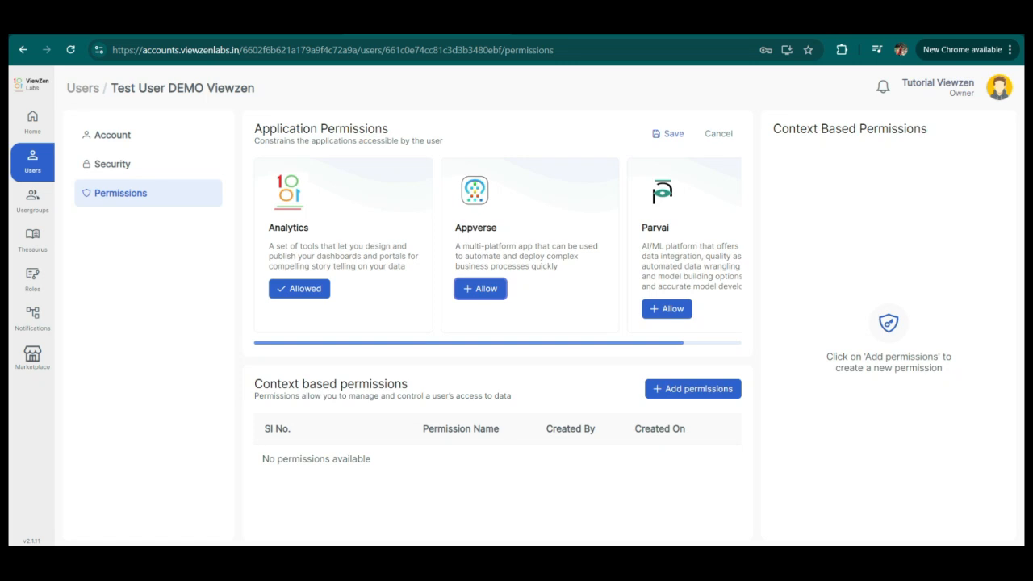
pyautogui.click(666, 309)
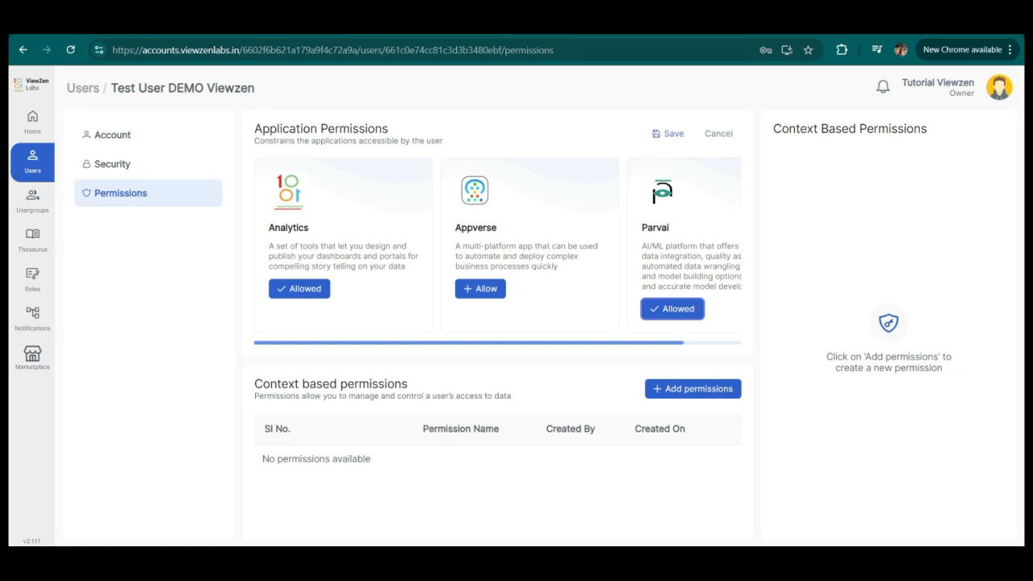
# Start a new context based permission with a rule where District Name is BOKARO.
pyautogui.click(692, 388)
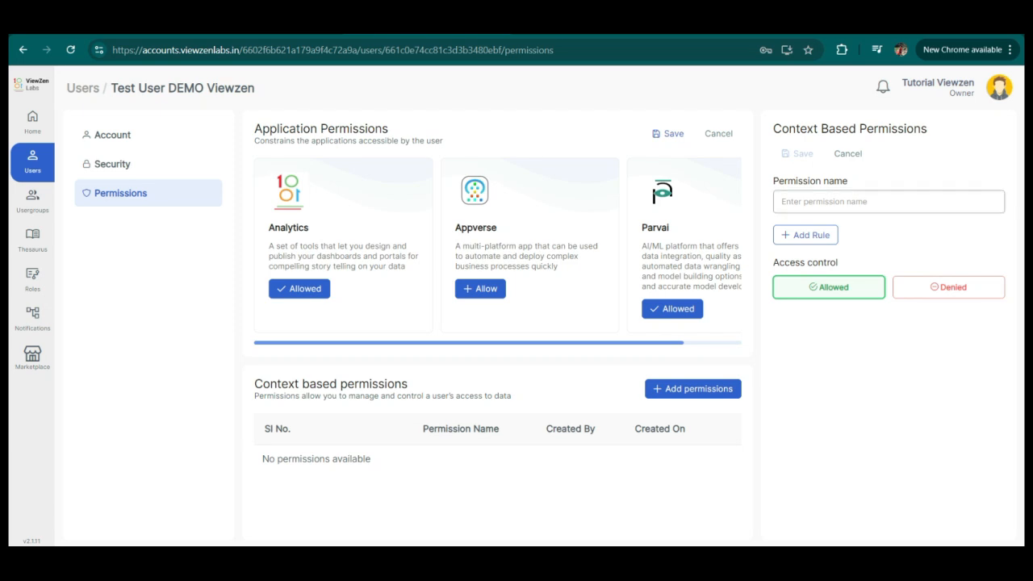
pyautogui.click(806, 235)
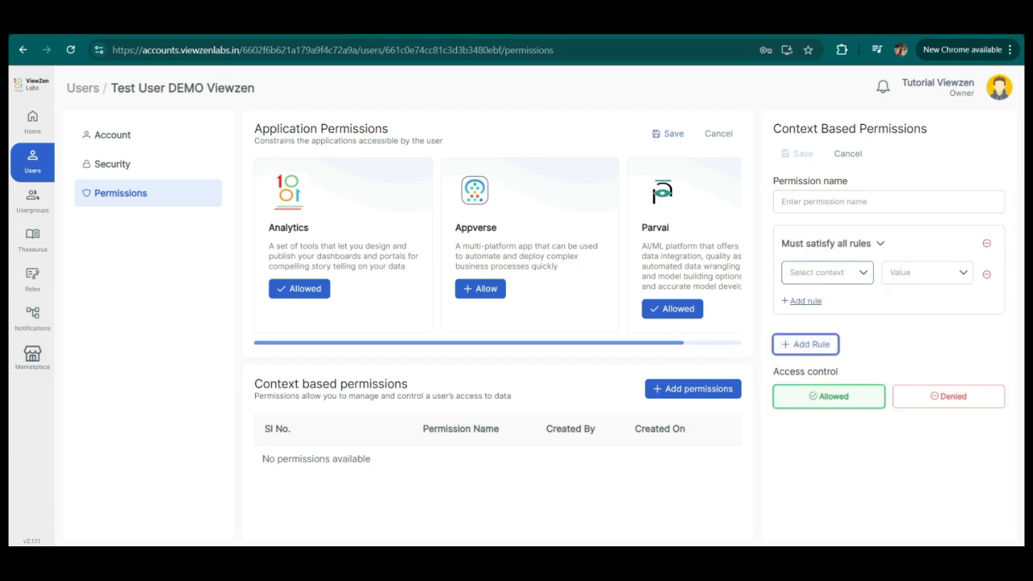
pyautogui.click(827, 272)
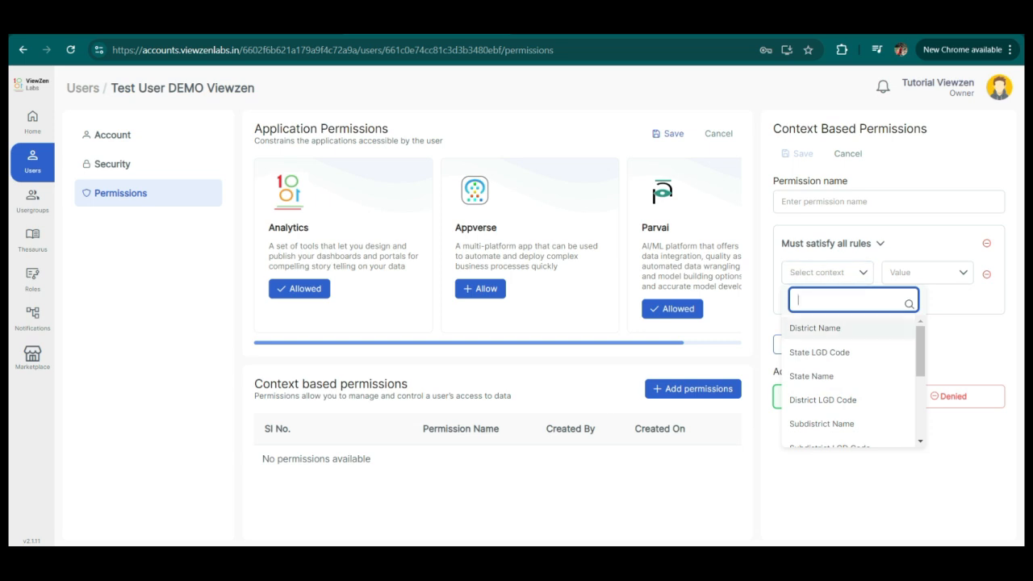
pyautogui.click(815, 328)
pyautogui.click(926, 272)
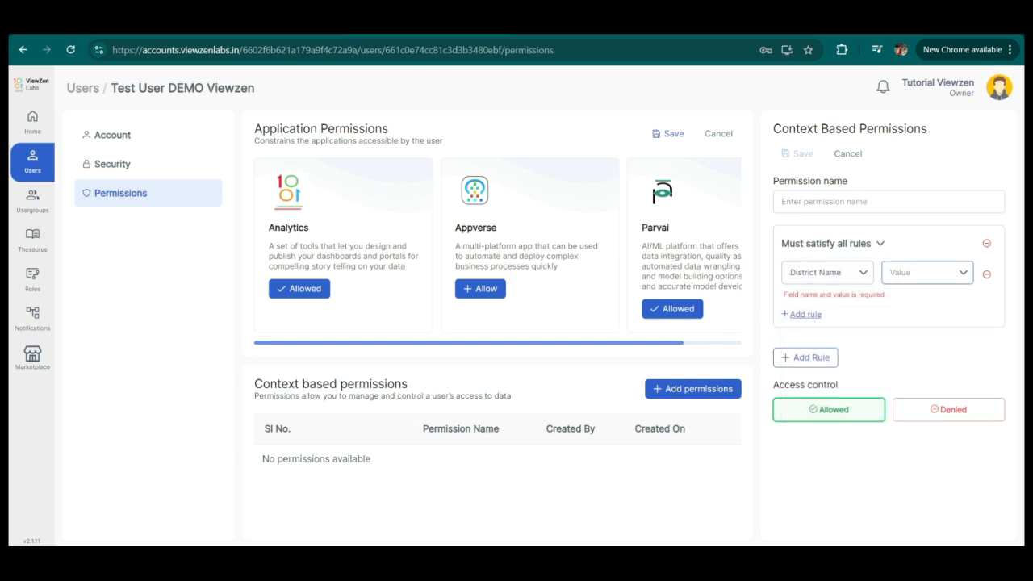
pyautogui.click(815, 329)
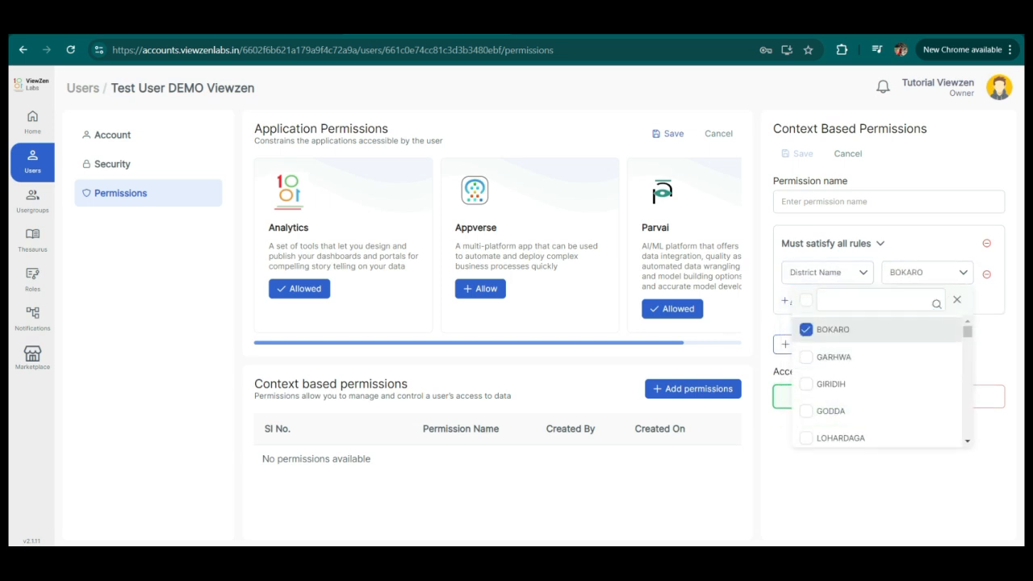
pyautogui.click(957, 300)
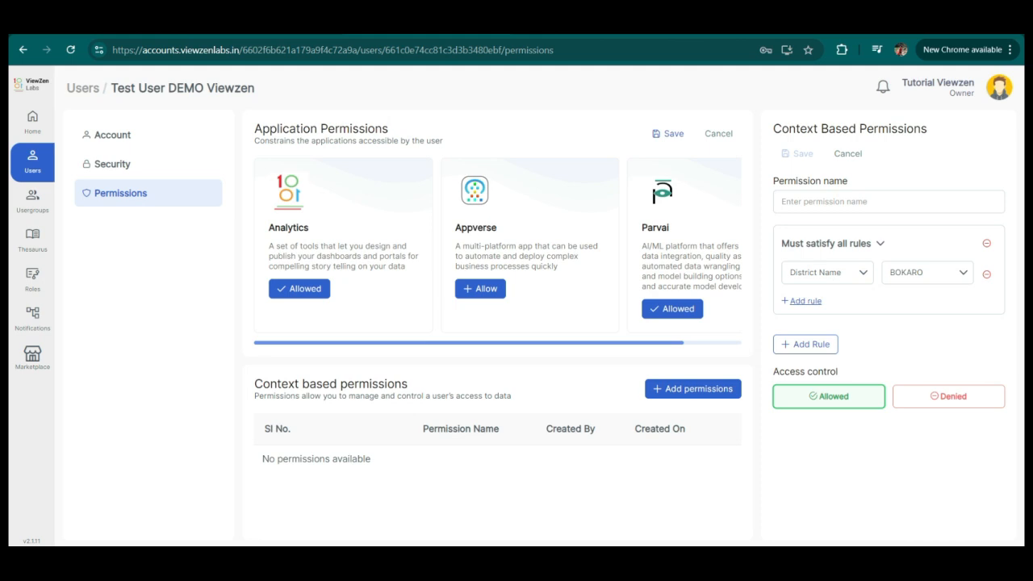
# Add a second rule where State LGD Code is 2.
pyautogui.click(805, 300)
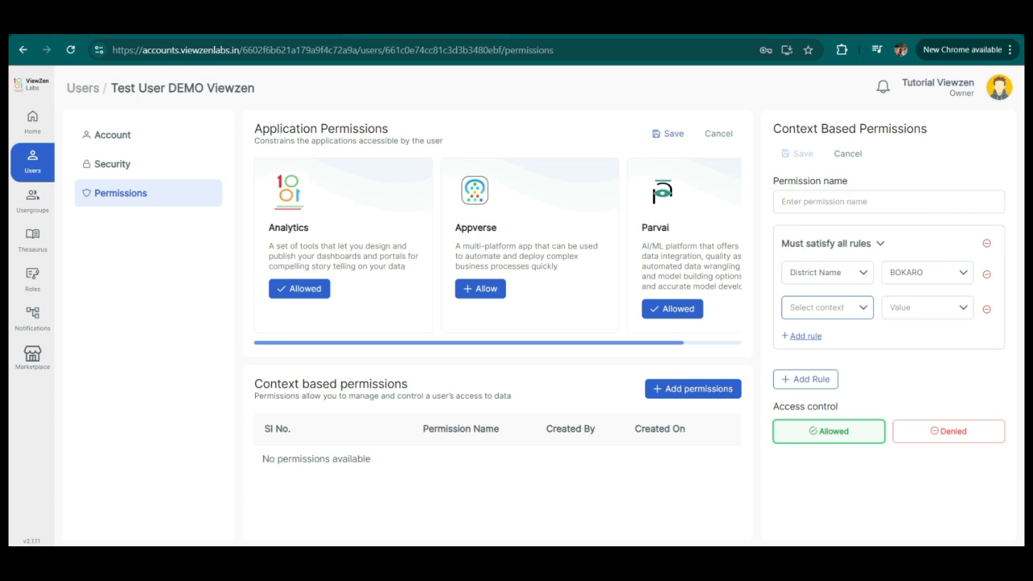
pyautogui.click(827, 307)
pyautogui.click(818, 385)
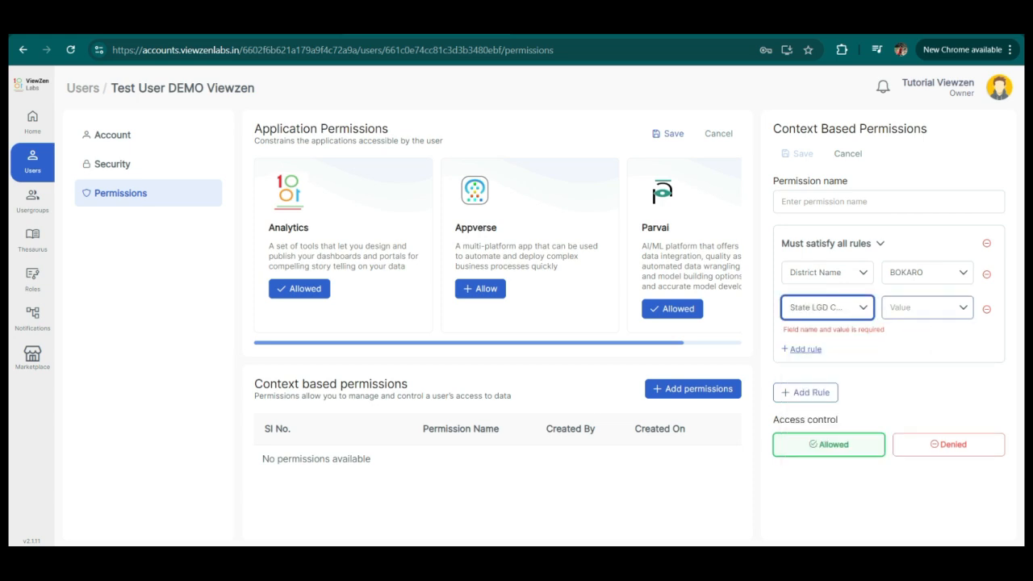
pyautogui.click(927, 307)
pyautogui.click(818, 392)
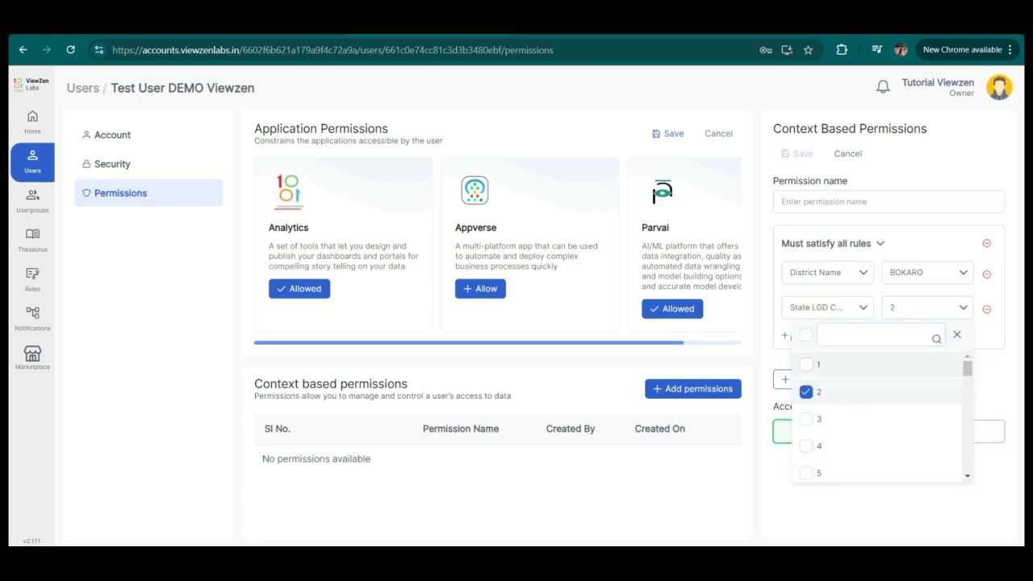
pyautogui.click(958, 334)
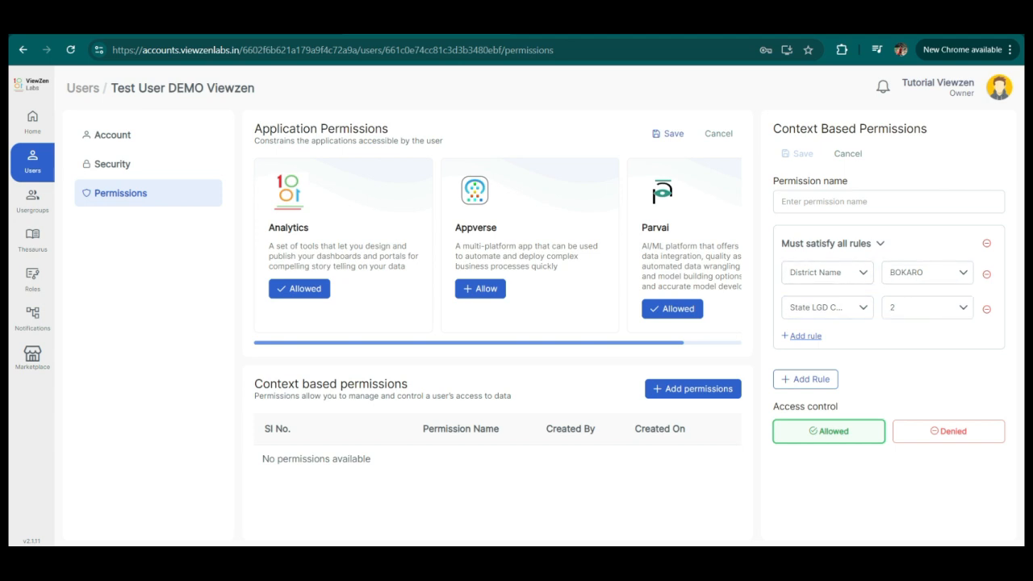
# Switch the rule group's condition to Atleast one must satisfy.
pyautogui.click(833, 244)
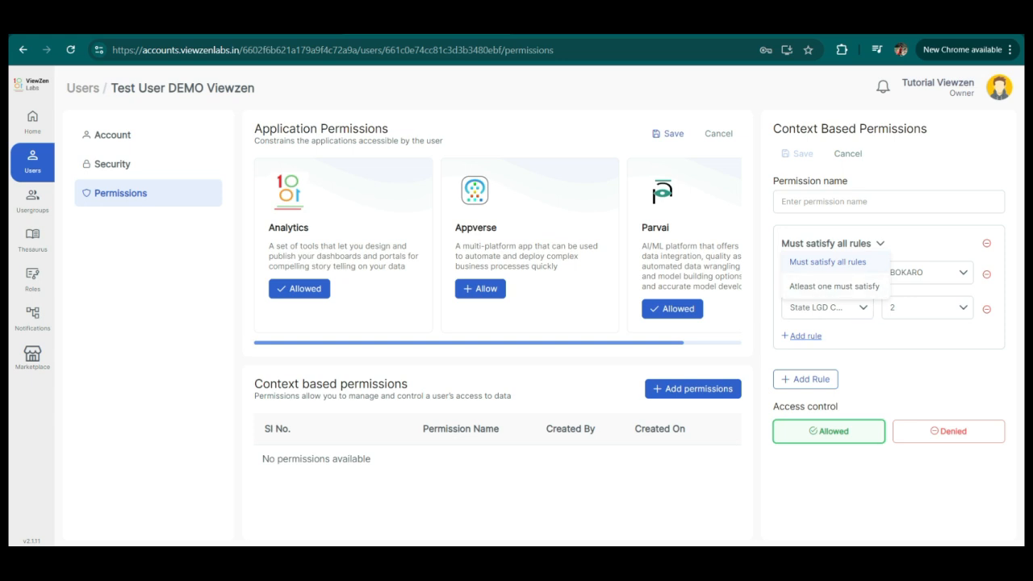
pyautogui.click(929, 246)
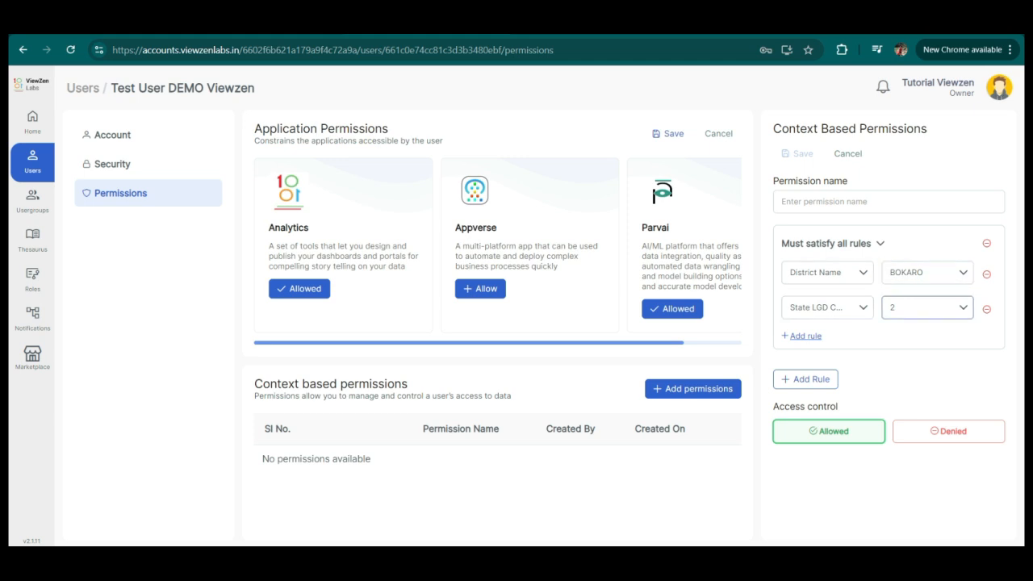
pyautogui.click(831, 243)
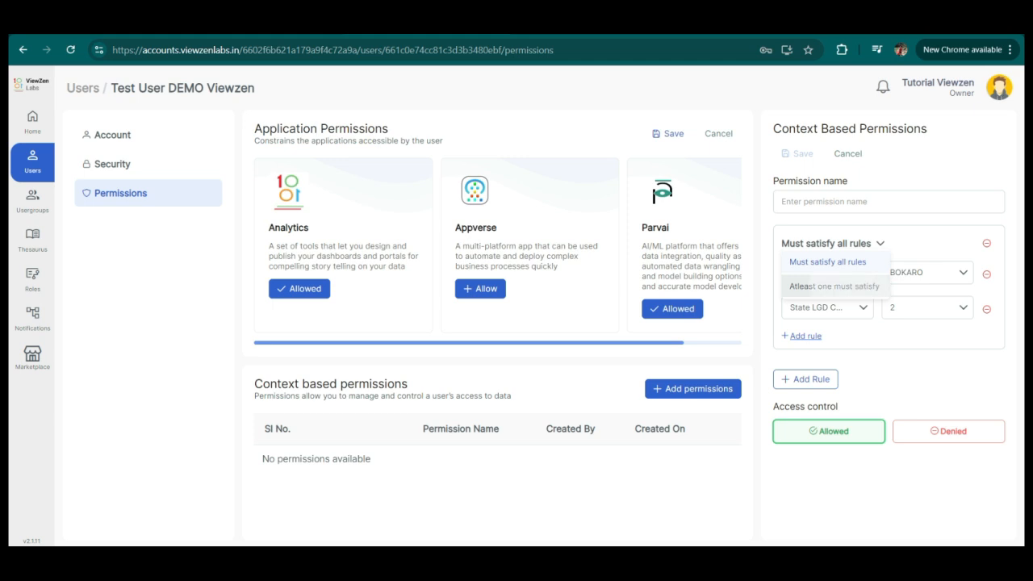
pyautogui.click(834, 285)
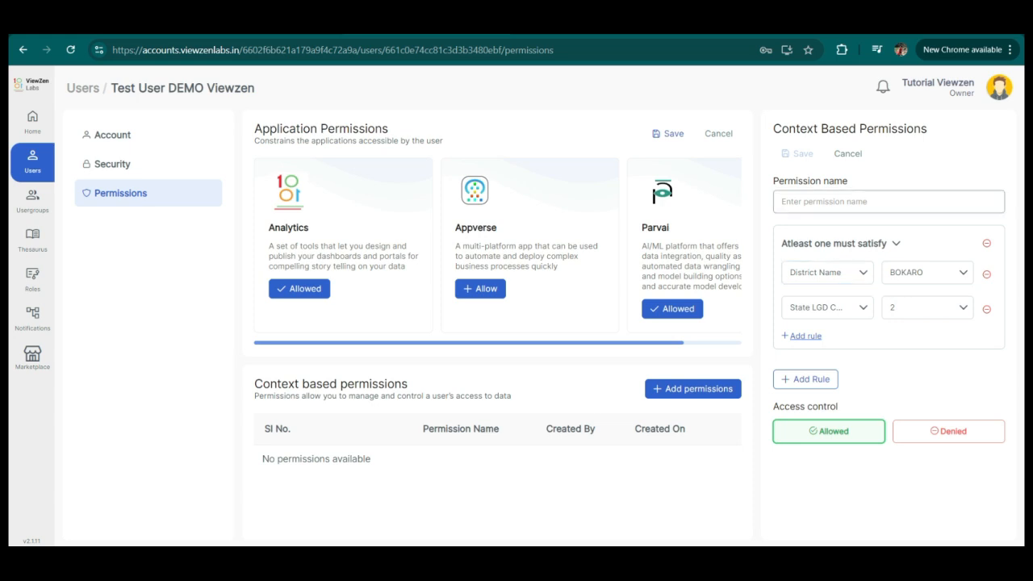
pyautogui.click(858, 202)
pyautogui.click(891, 256)
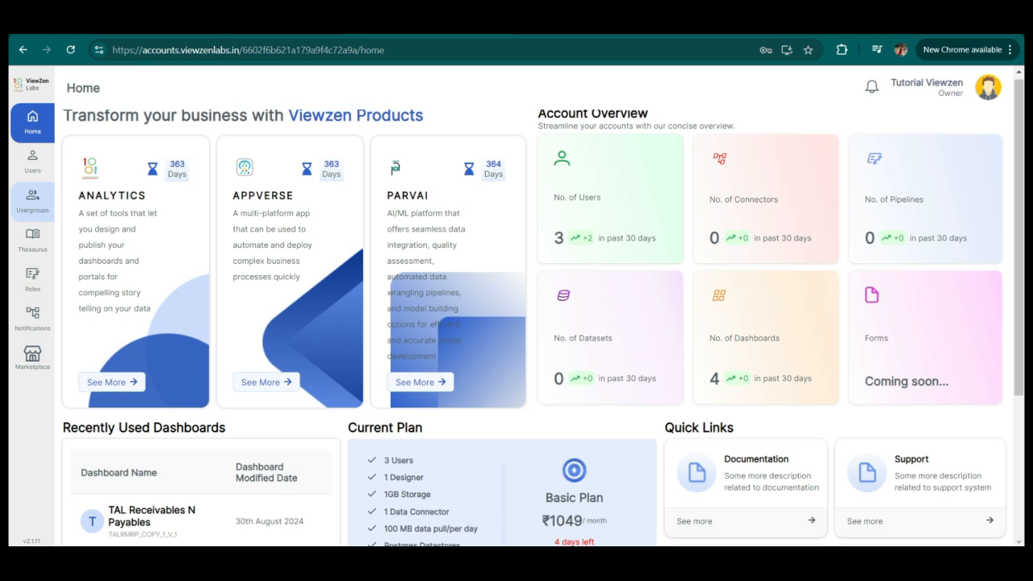
# Open the TEST usergroup, then open its details for editing and cancel.
pyautogui.click(32, 200)
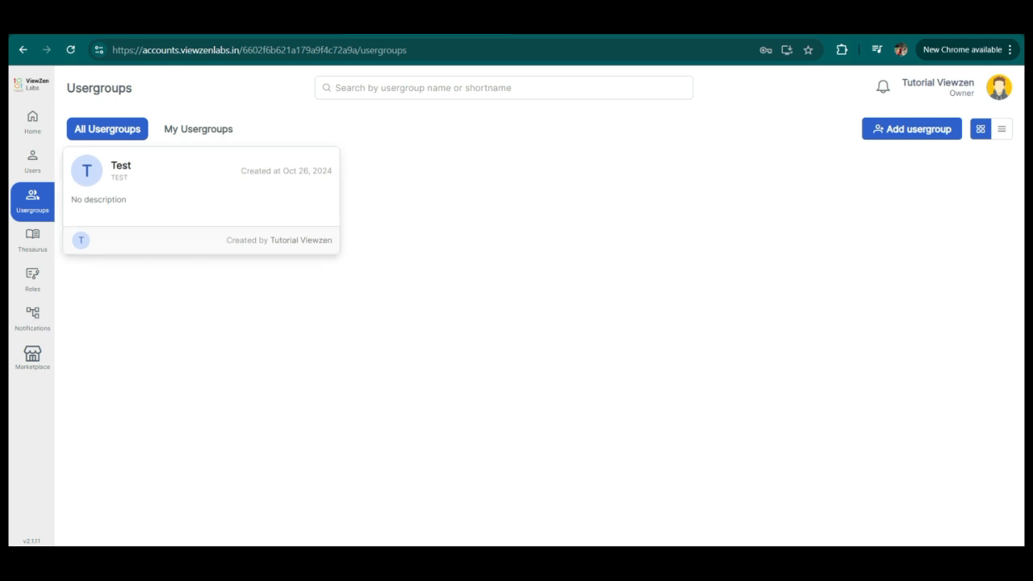
pyautogui.click(201, 199)
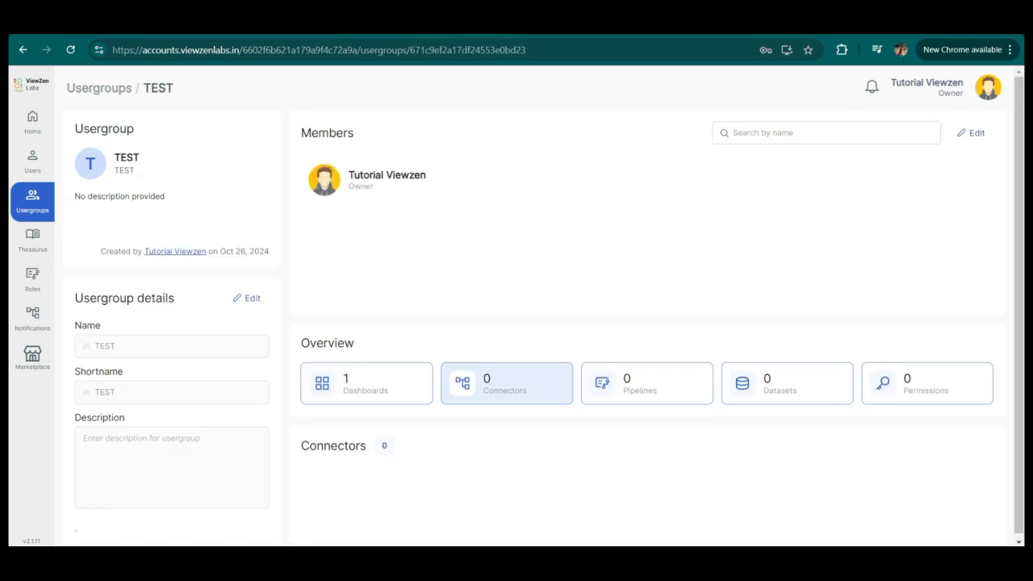
pyautogui.scroll(-1, 532, 307)
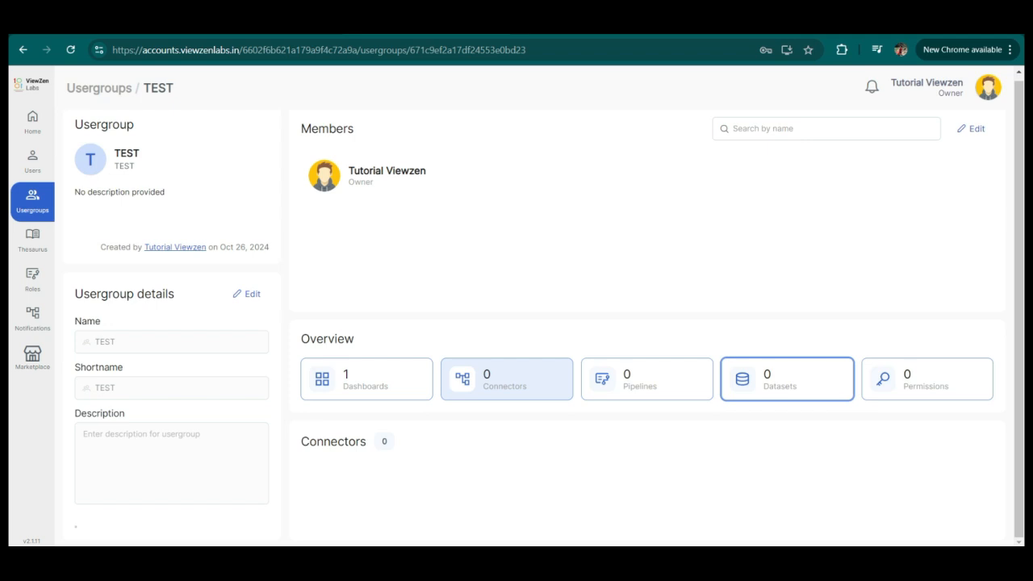
pyautogui.click(247, 294)
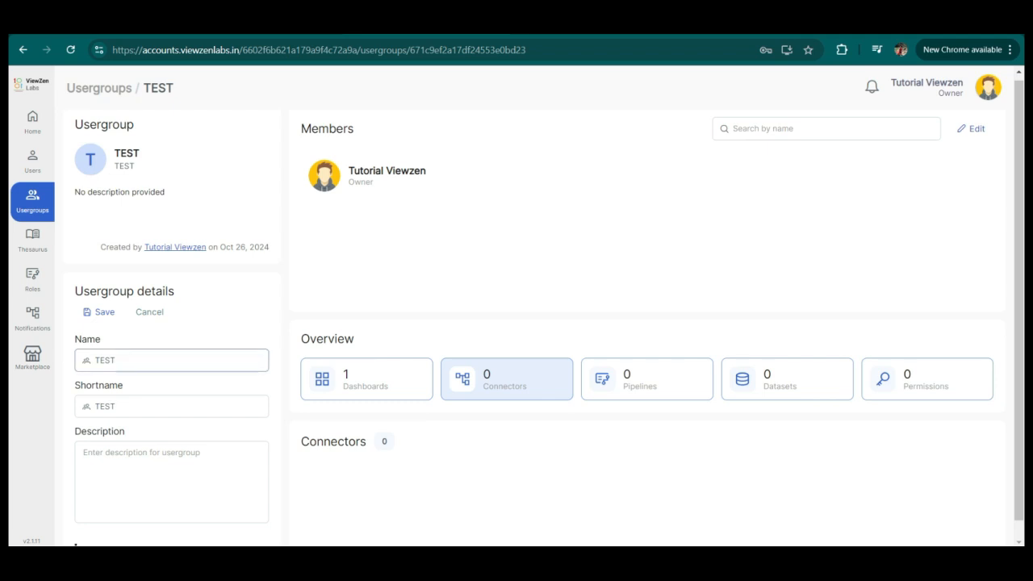
pyautogui.click(149, 312)
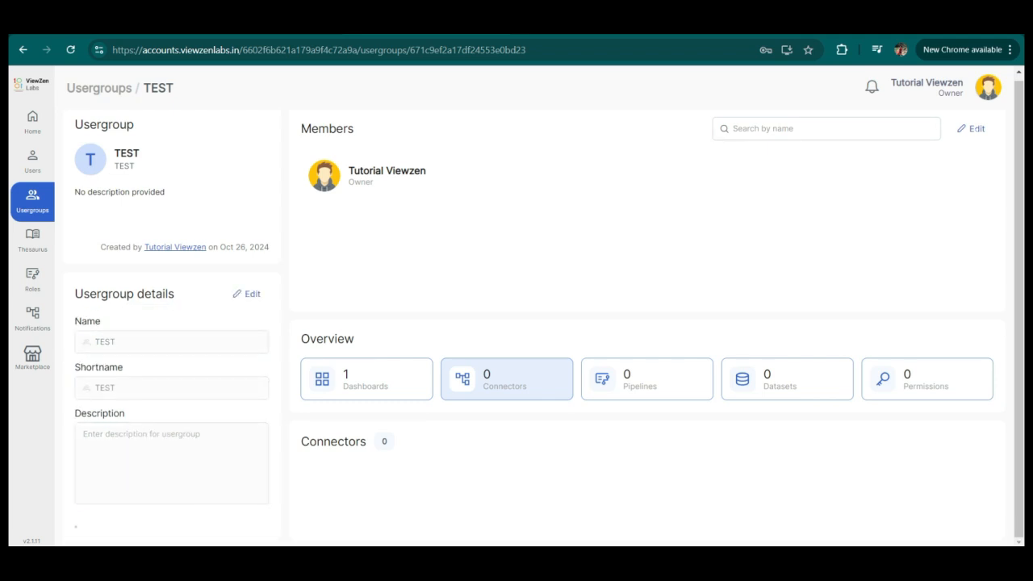
# Add Test User DEMO Viewzen and Viewzen Tutorial to the TEST usergroup's members, save, and open its Permissions overview.
pyautogui.click(972, 129)
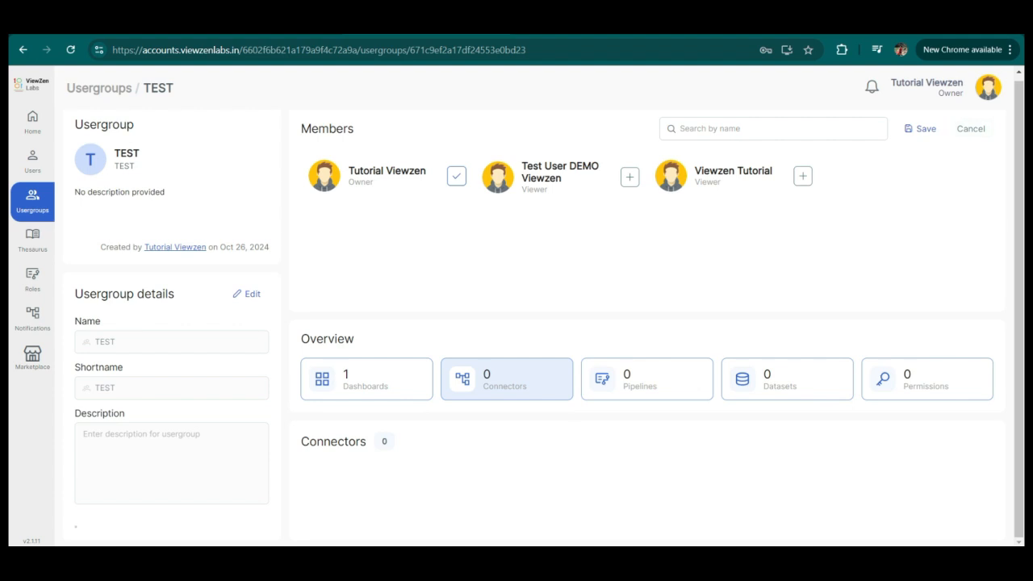
pyautogui.click(630, 177)
pyautogui.click(802, 176)
pyautogui.click(920, 129)
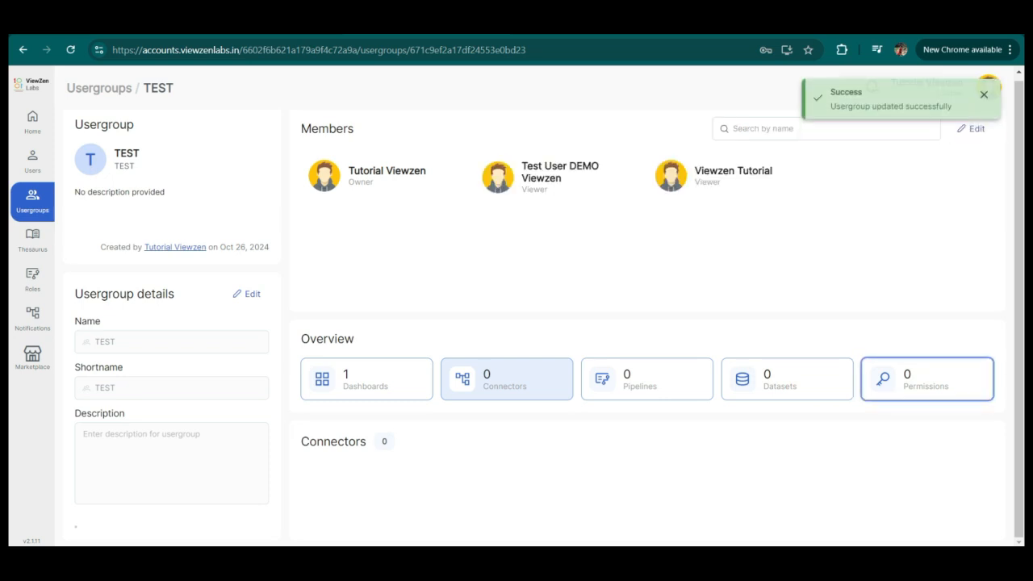
pyautogui.click(927, 379)
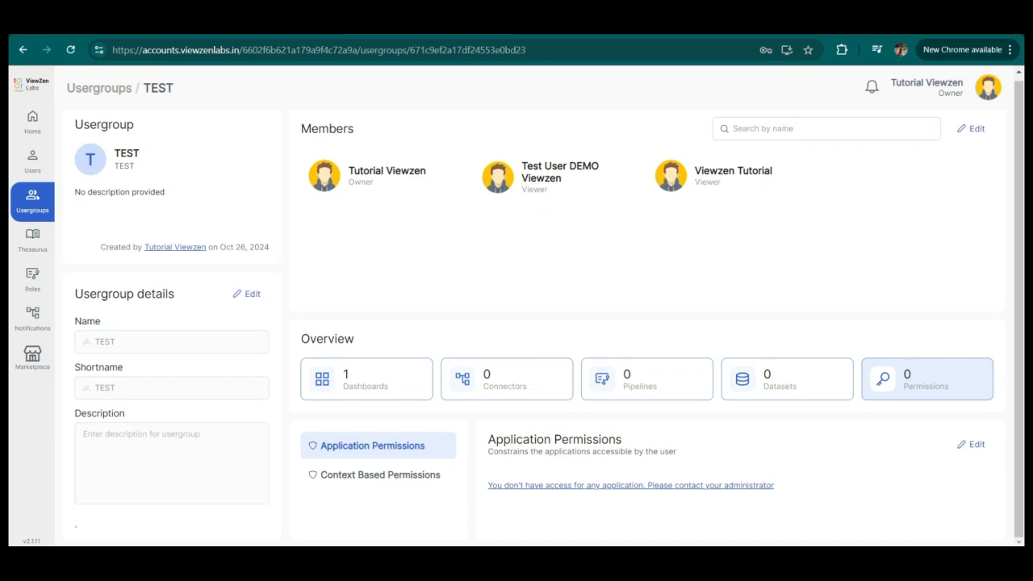
# View the TEST usergroup's context-based and application permission sections.
pyautogui.click(377, 474)
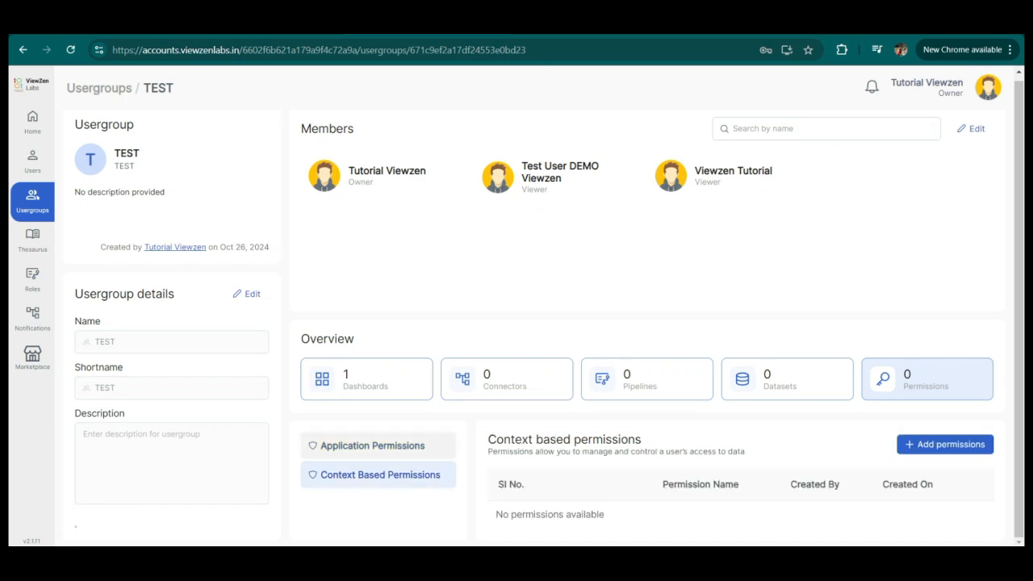
pyautogui.click(378, 445)
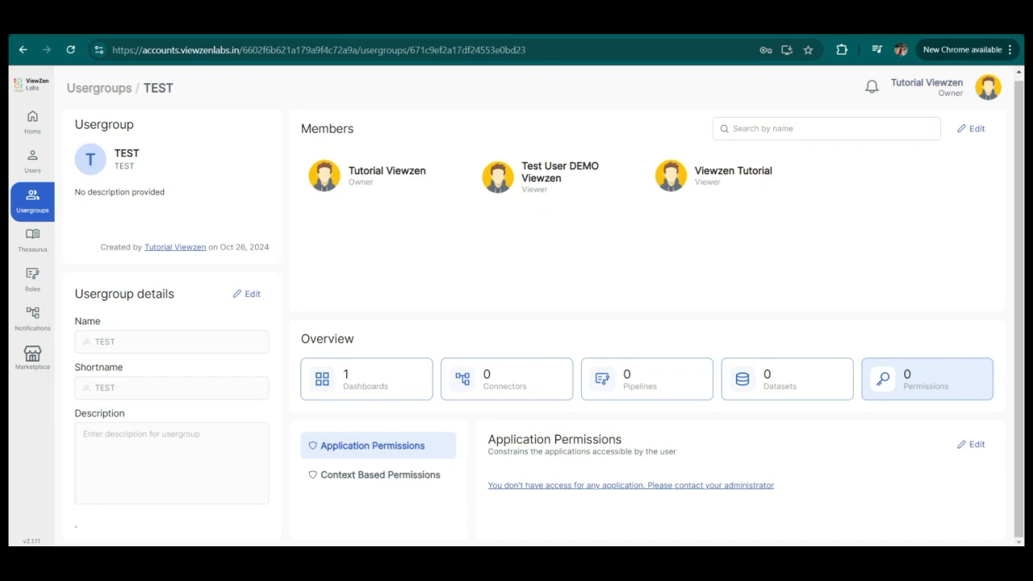
pyautogui.moveTo(489, 439); pyautogui.dragTo(622, 439)
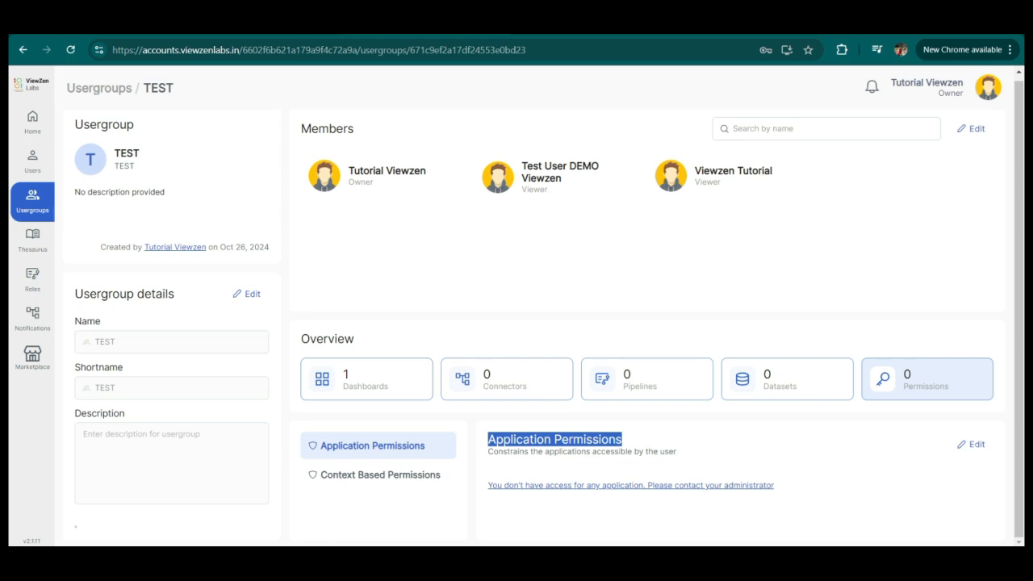
# Allow the Appverse and Parvai applications for the TEST usergroup and save the application permissions.
pyautogui.click(970, 444)
pyautogui.scroll(-1, 971, 444)
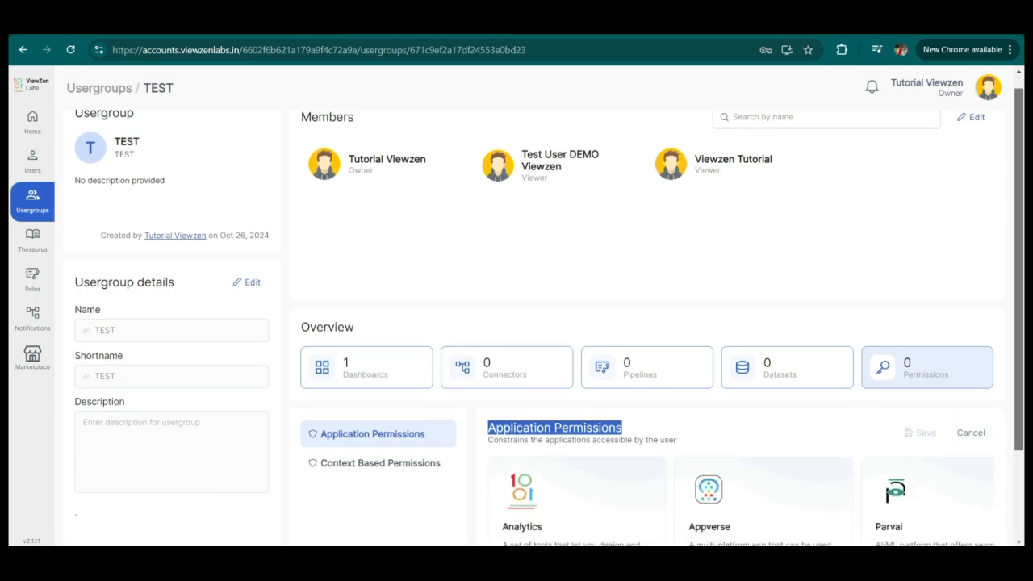
pyautogui.scroll(-2, 549, 323)
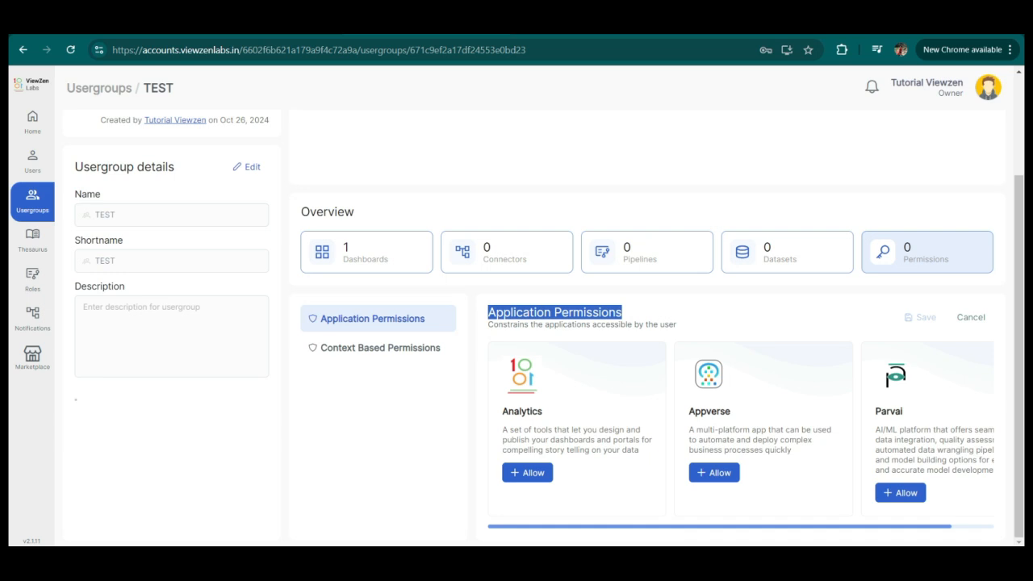
pyautogui.click(713, 473)
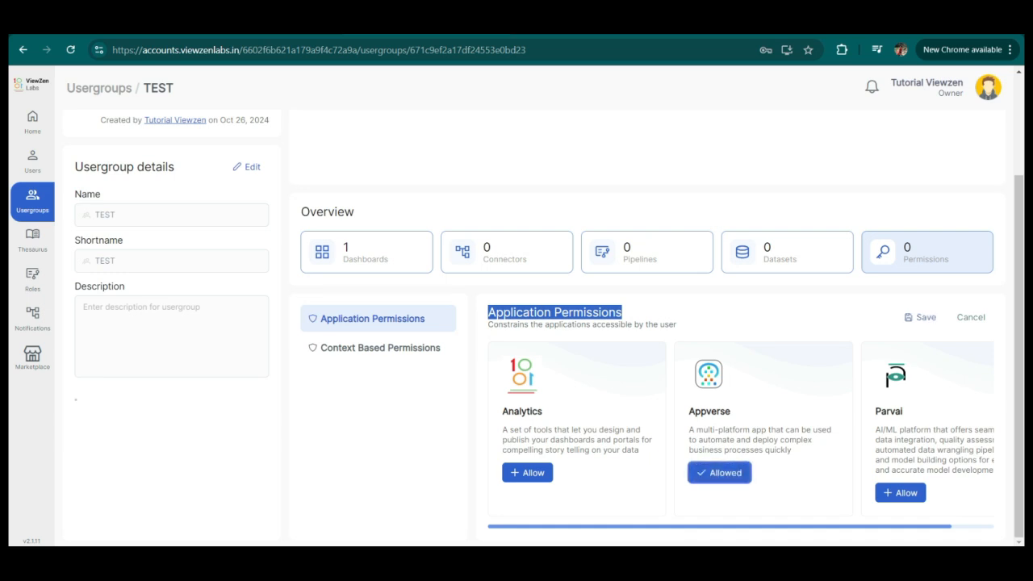
pyautogui.click(900, 493)
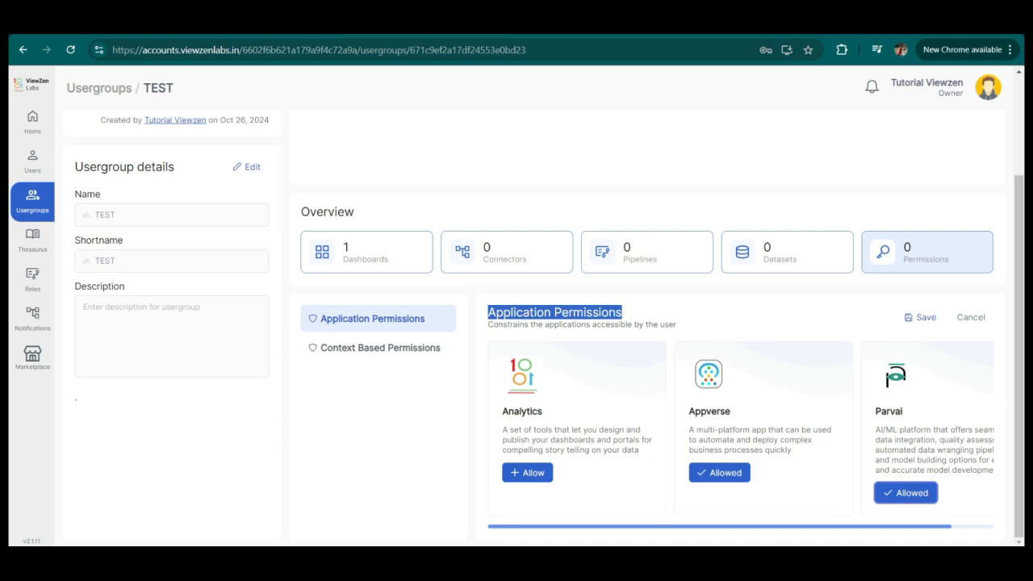
pyautogui.click(717, 473)
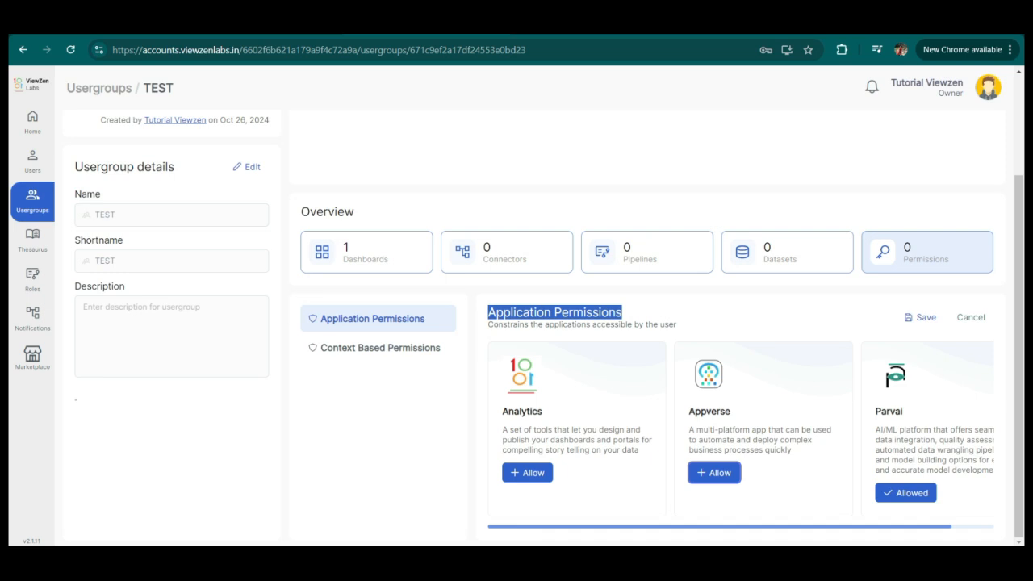
pyautogui.click(714, 473)
pyautogui.click(920, 317)
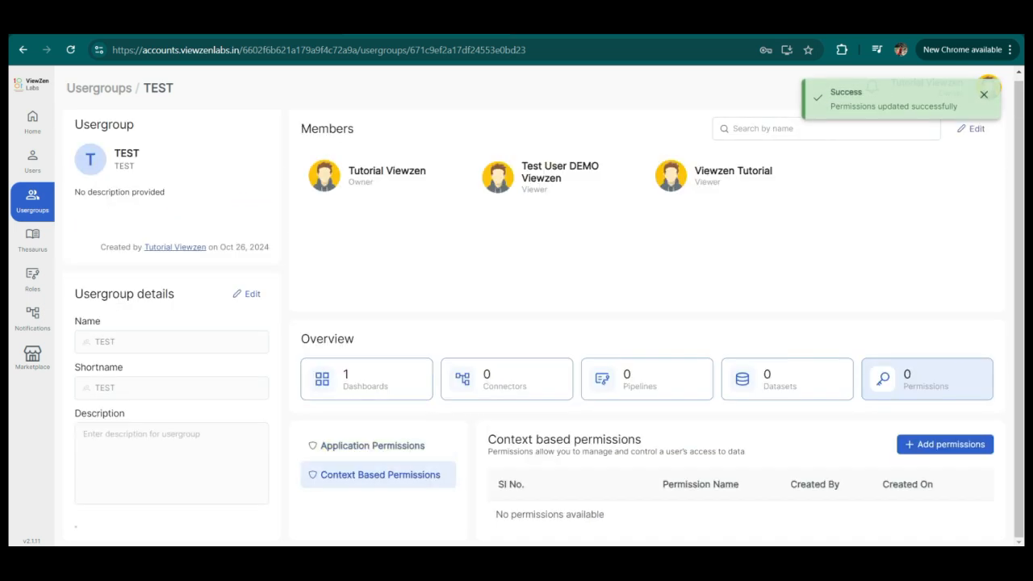
# Start a new context-based permission for the usergroup and add a rule where District Name is BOKARO.
pyautogui.moveTo(488, 439); pyautogui.dragTo(642, 439)
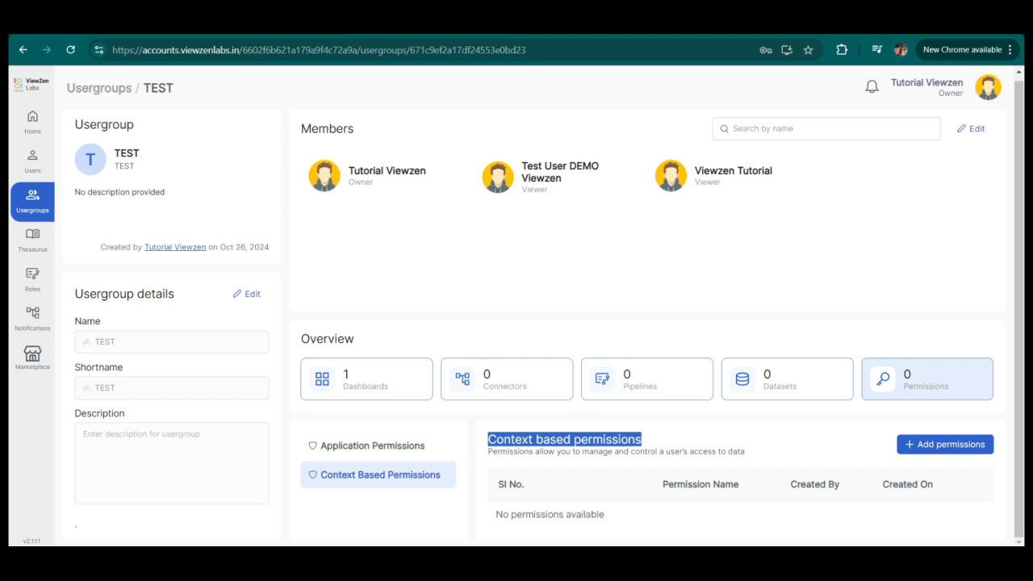
pyautogui.click(945, 444)
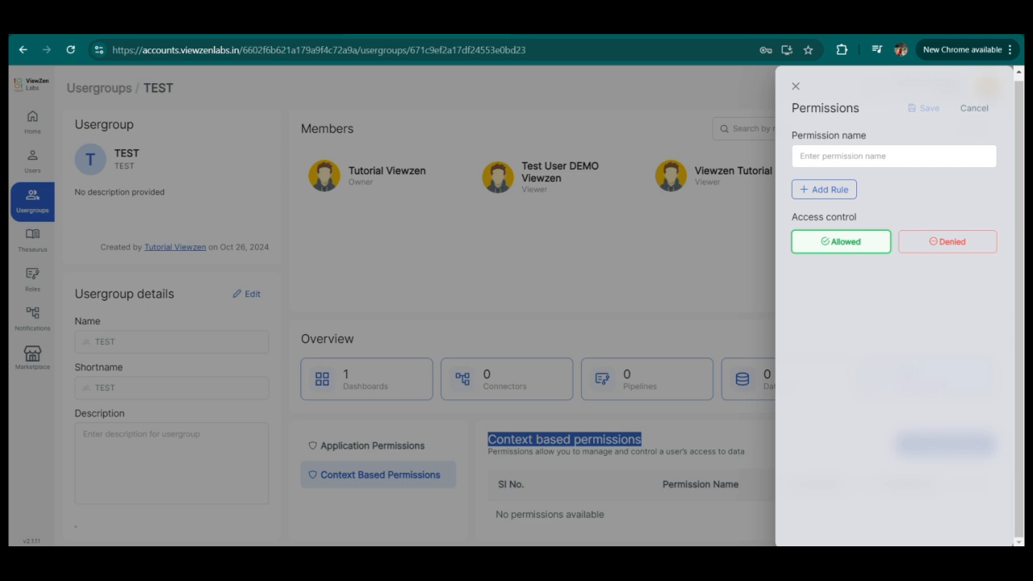
pyautogui.moveTo(790, 108); pyautogui.dragTo(860, 109)
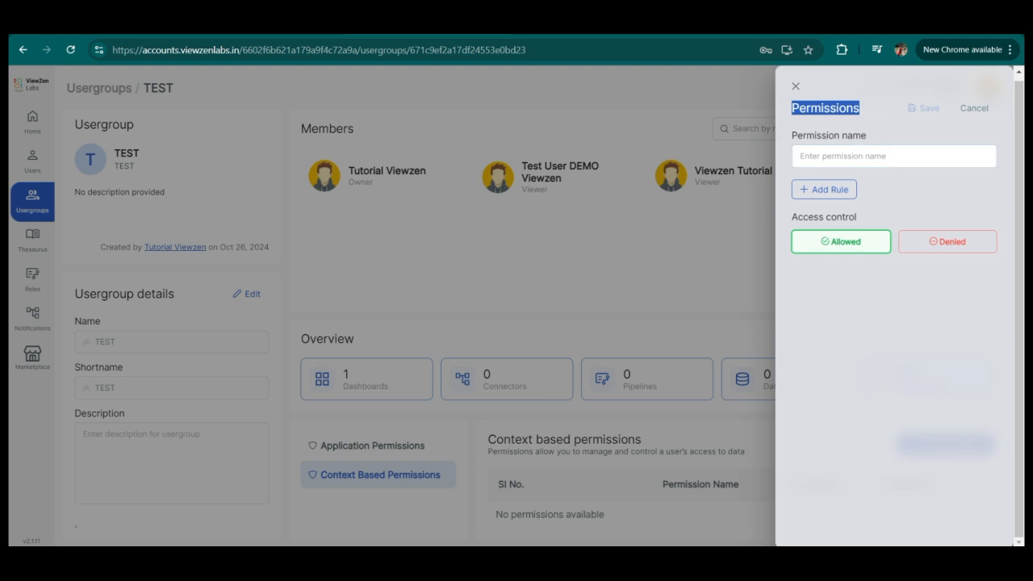
pyautogui.click(791, 136)
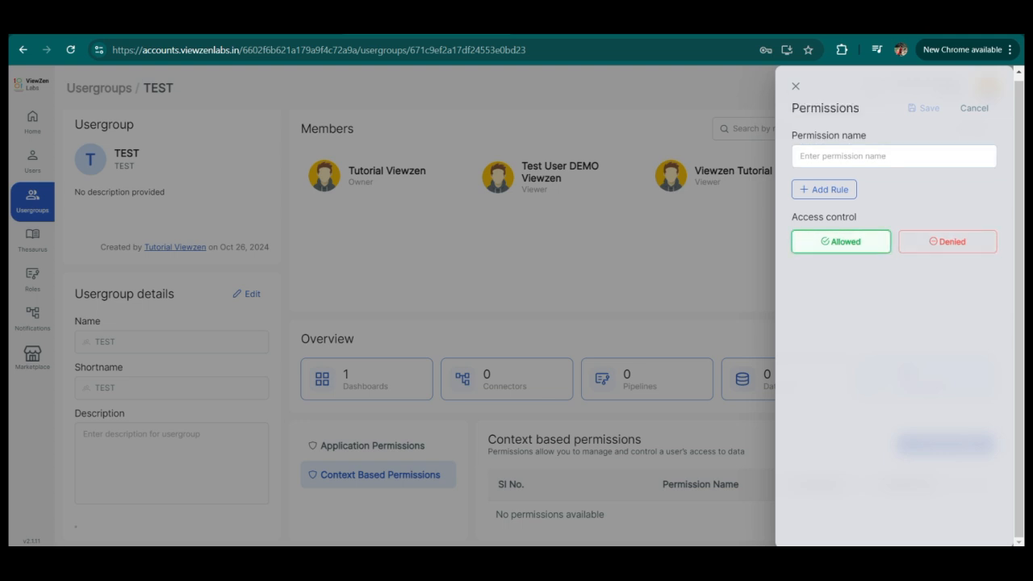
pyautogui.click(824, 189)
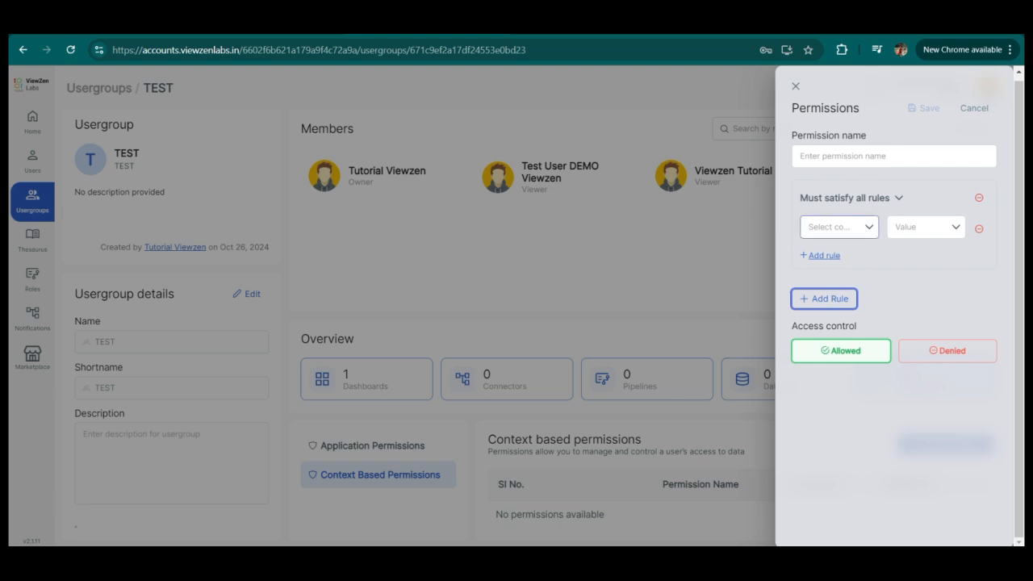
pyautogui.click(839, 226)
pyautogui.click(827, 281)
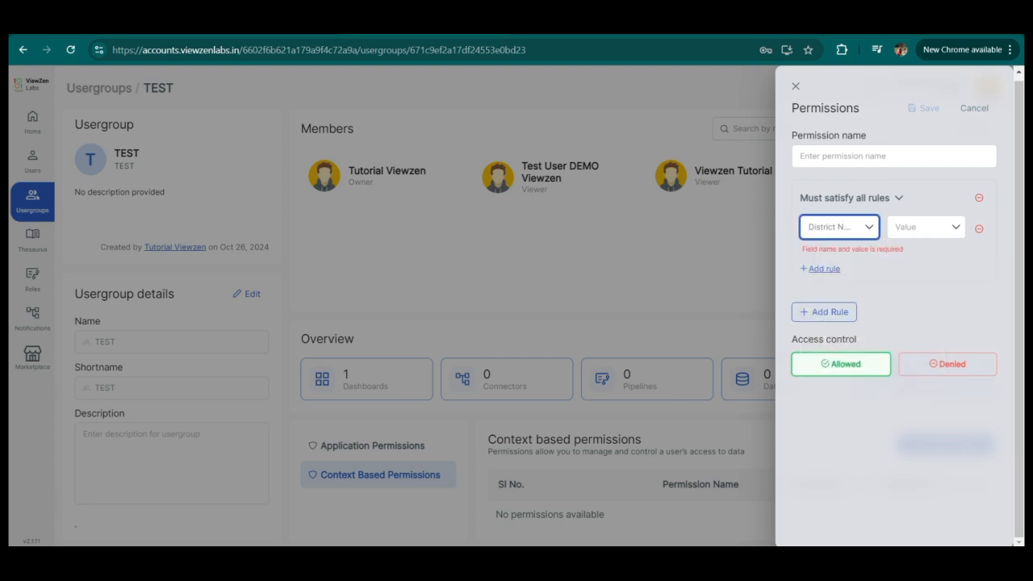
pyautogui.click(926, 227)
pyautogui.click(884, 282)
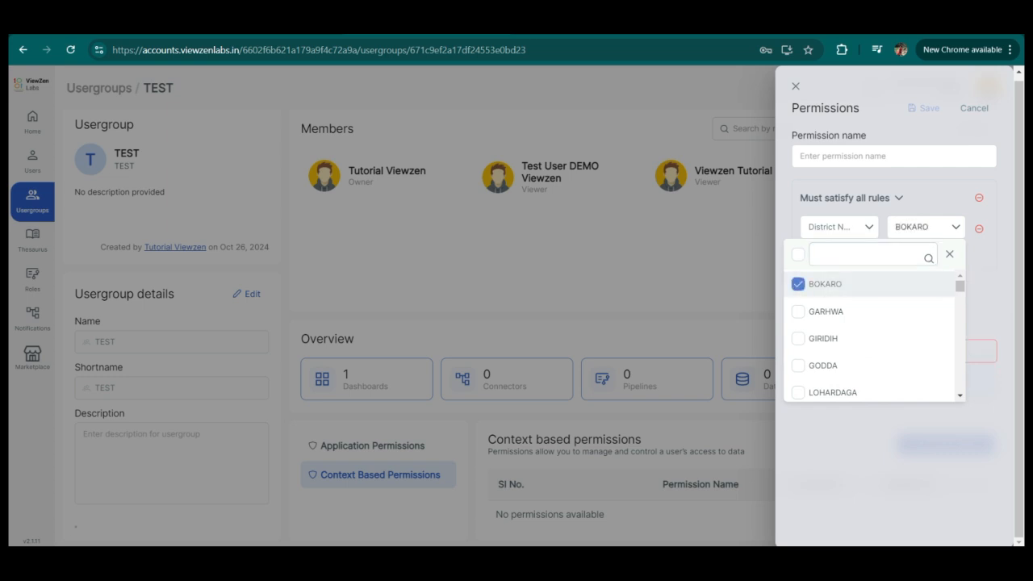
pyautogui.click(950, 255)
# Add a second rule where State LGD Code is 2 and switch the group's condition to Atleast one must satisfy.
pyautogui.click(824, 255)
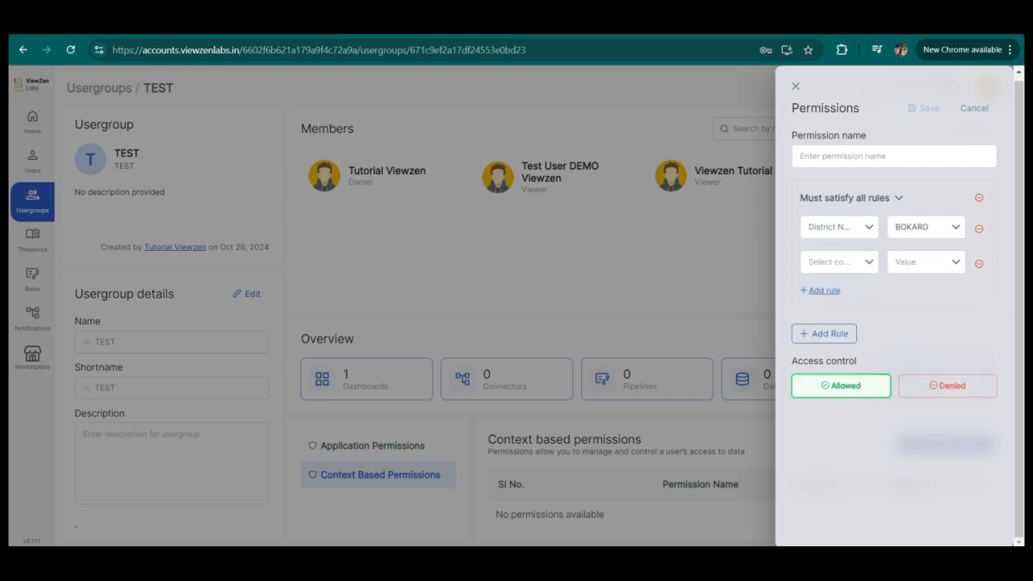
pyautogui.click(839, 261)
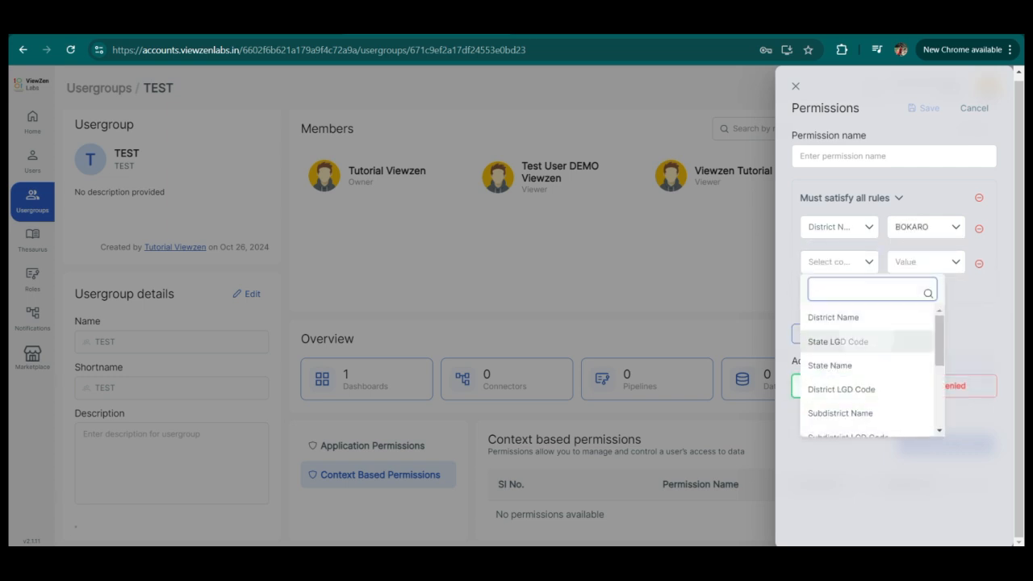
pyautogui.click(831, 342)
pyautogui.click(926, 261)
pyautogui.click(839, 346)
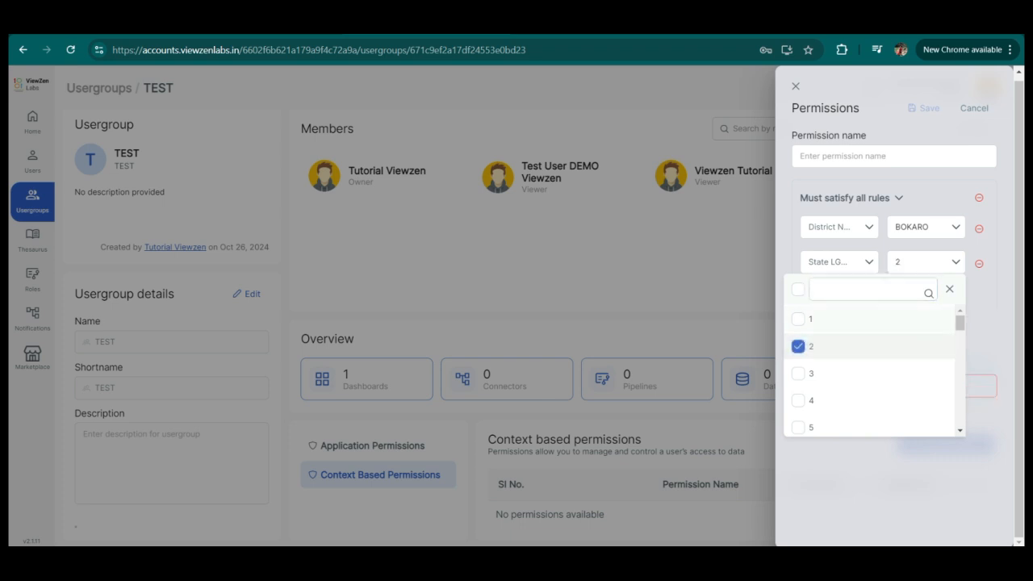
pyautogui.press('Escape')
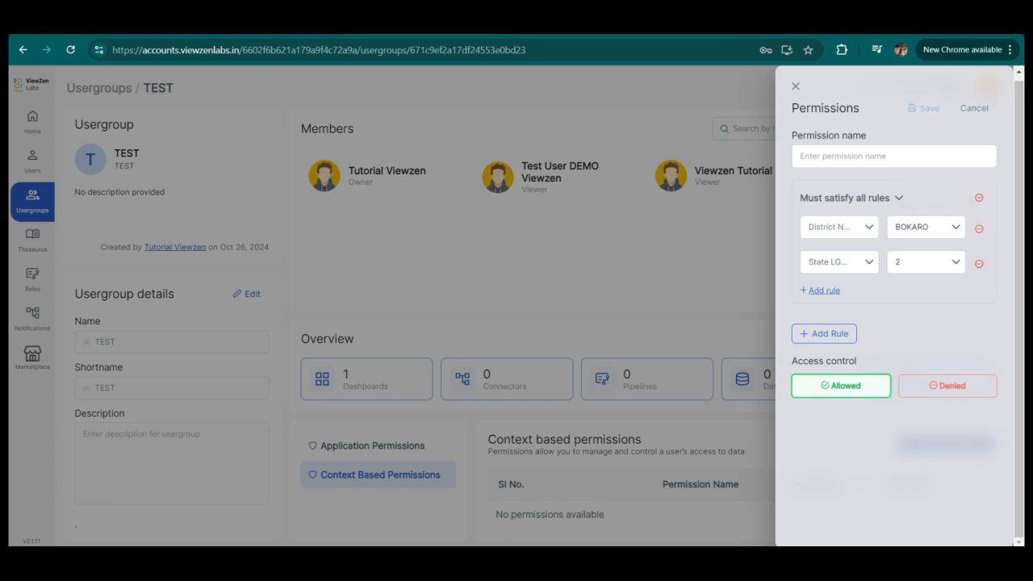
pyautogui.click(851, 197)
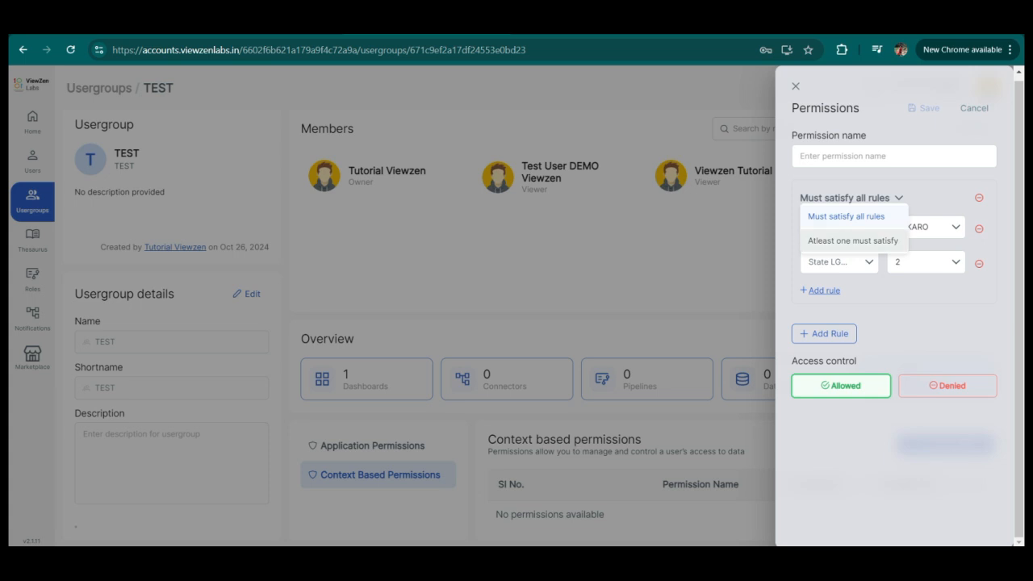
pyautogui.click(852, 241)
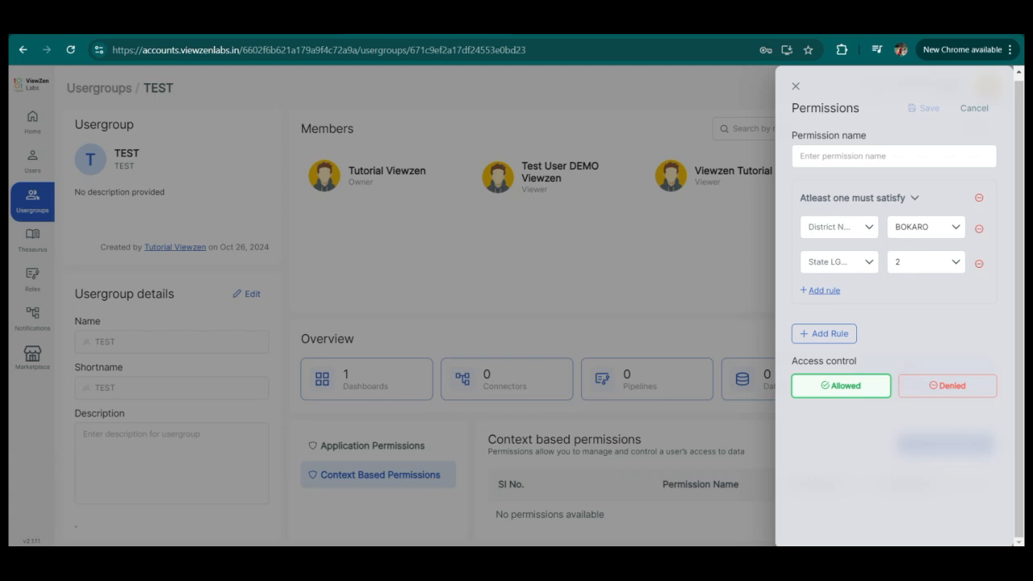